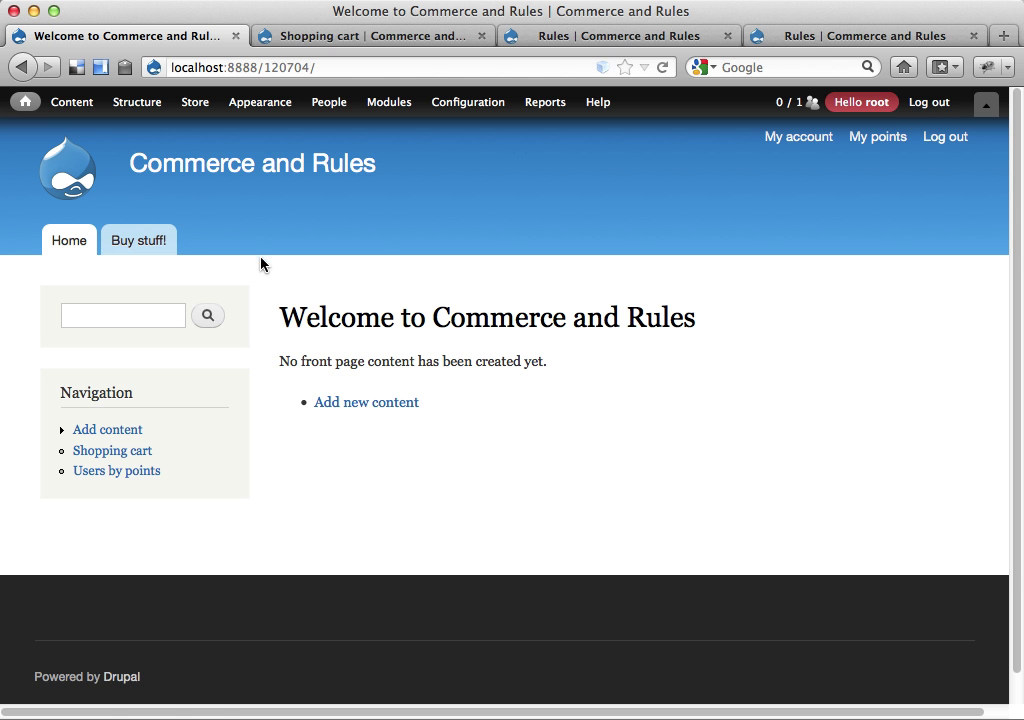
Show the Buy stuff listing and highlight First product's required points of 10.
click(146, 248)
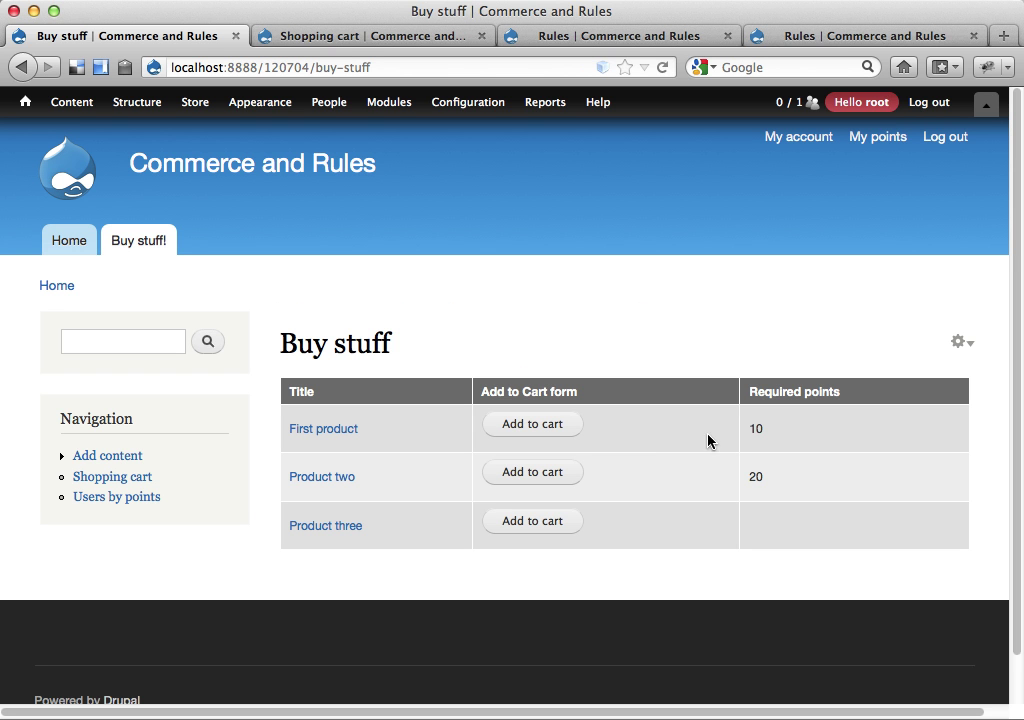
drag(751, 428, 770, 430)
click(752, 477)
drag(753, 431, 768, 437)
click(775, 540)
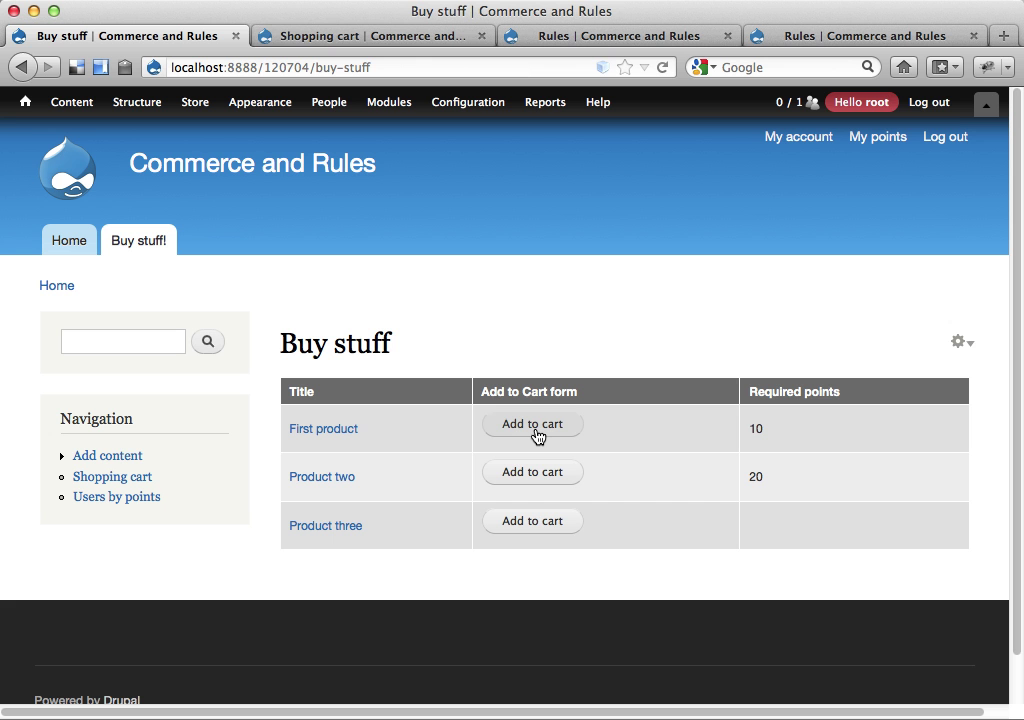
Add First product to the cart and read the message that it requires 10 points.
click(373, 39)
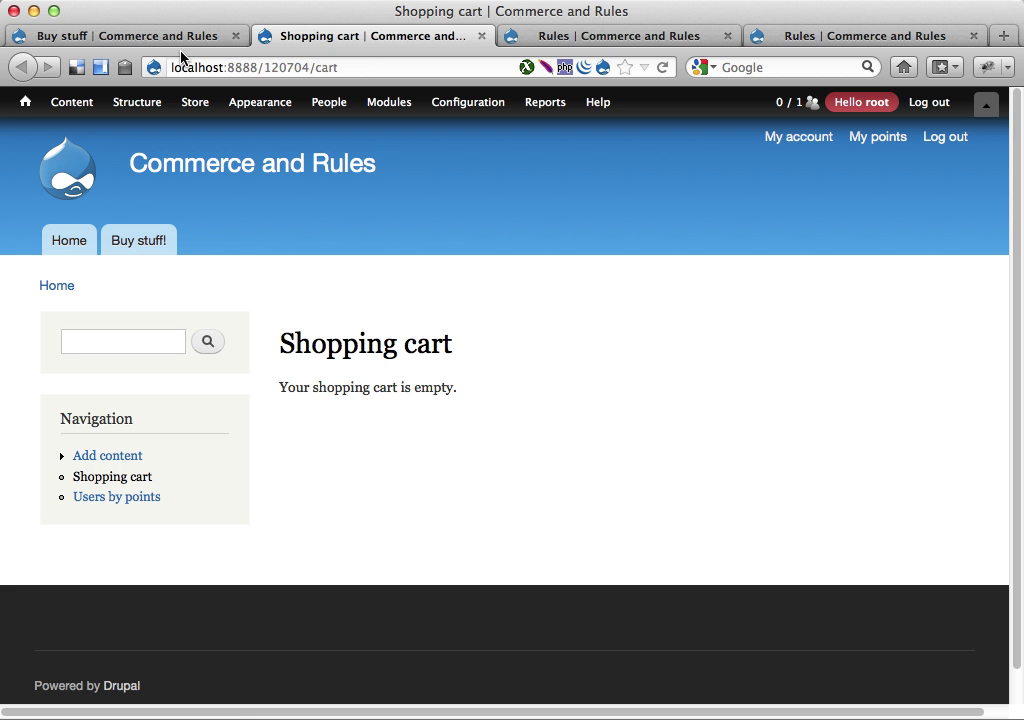
click(140, 36)
click(528, 436)
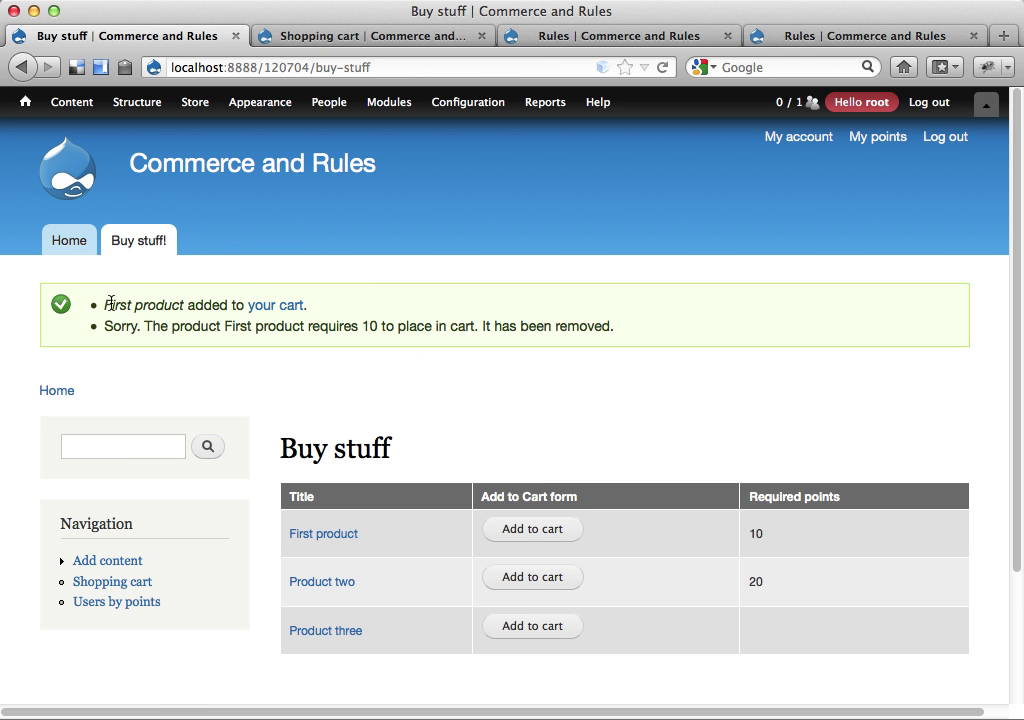
drag(107, 304, 320, 308)
click(320, 308)
drag(112, 327, 543, 331)
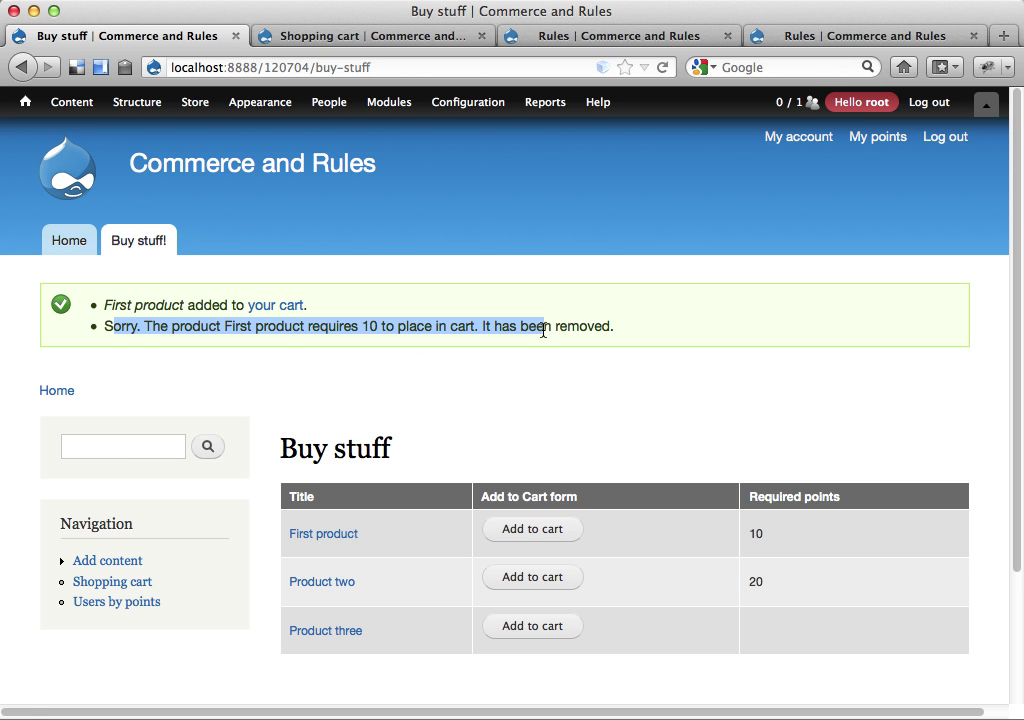
click(377, 325)
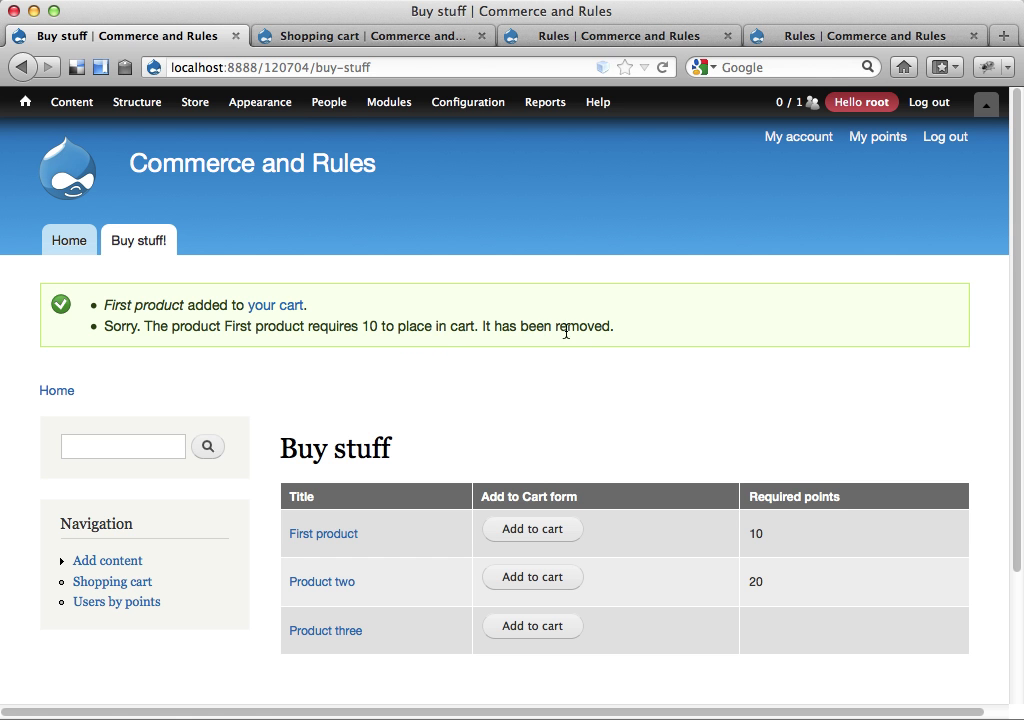
Add Product three to the cart and confirm it appears there at $25.00.
click(306, 40)
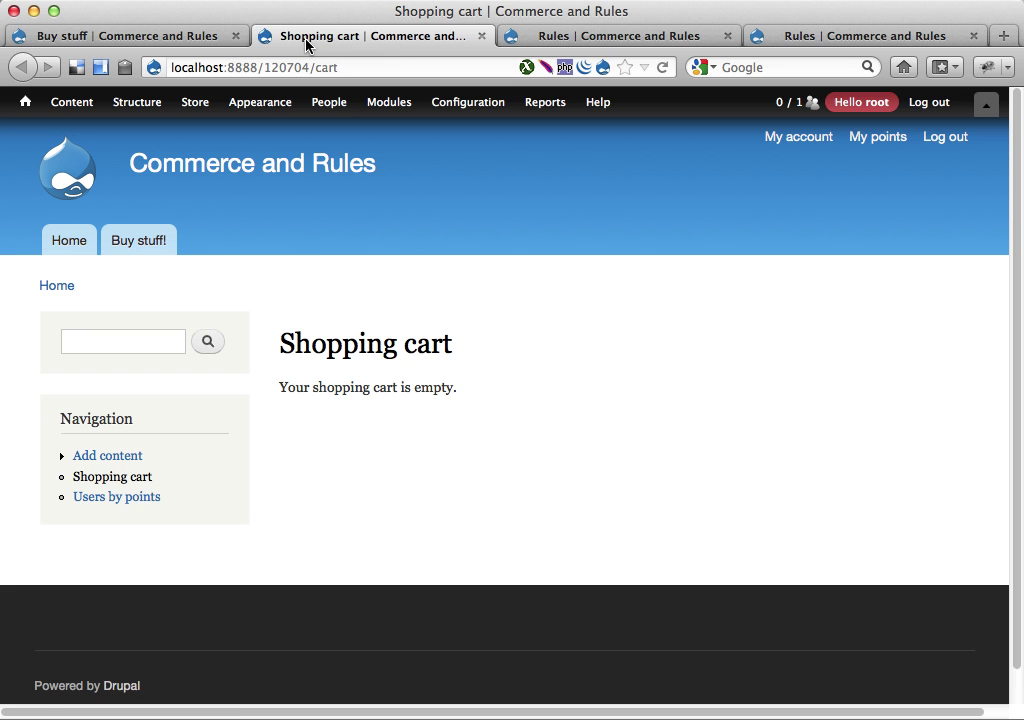
key(super+r)
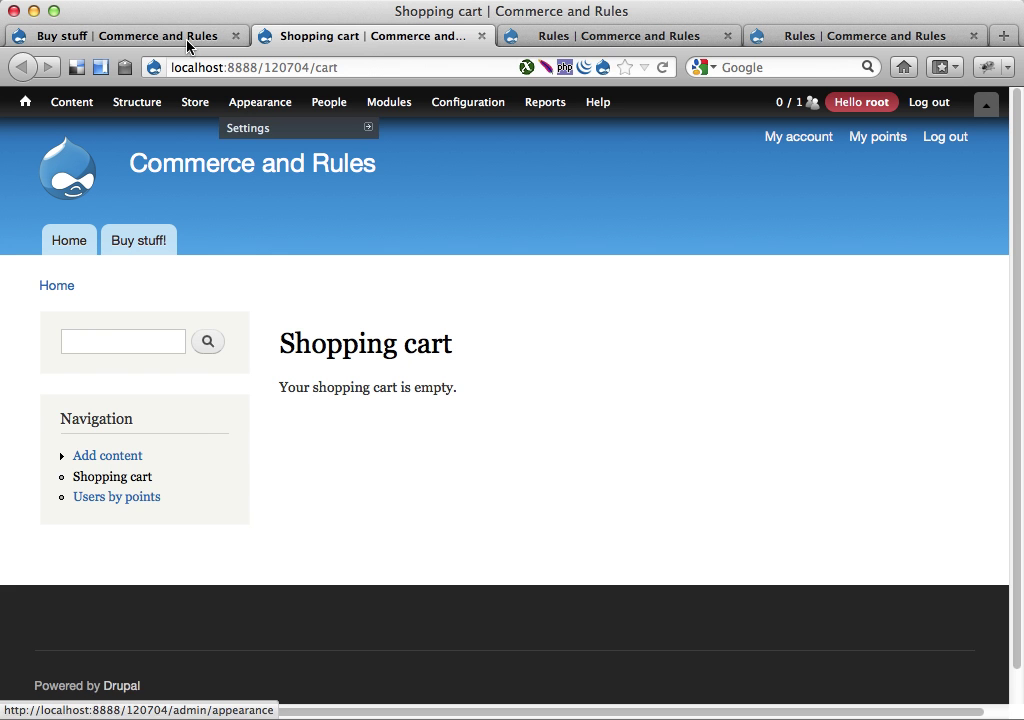
click(185, 38)
click(534, 628)
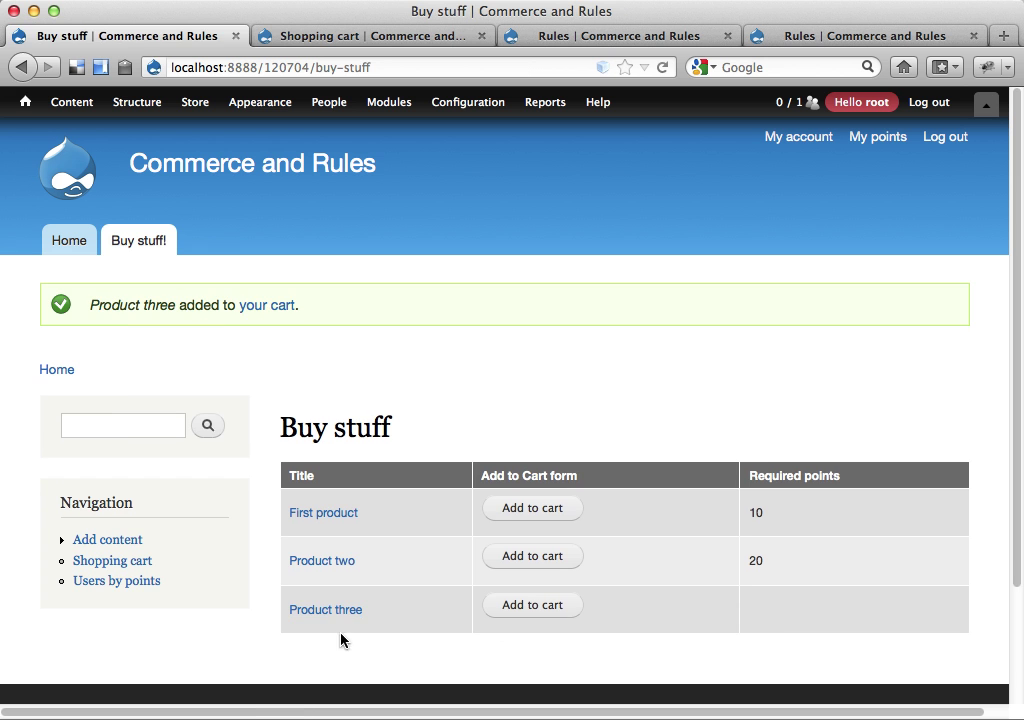
key(ctrl+Tab)
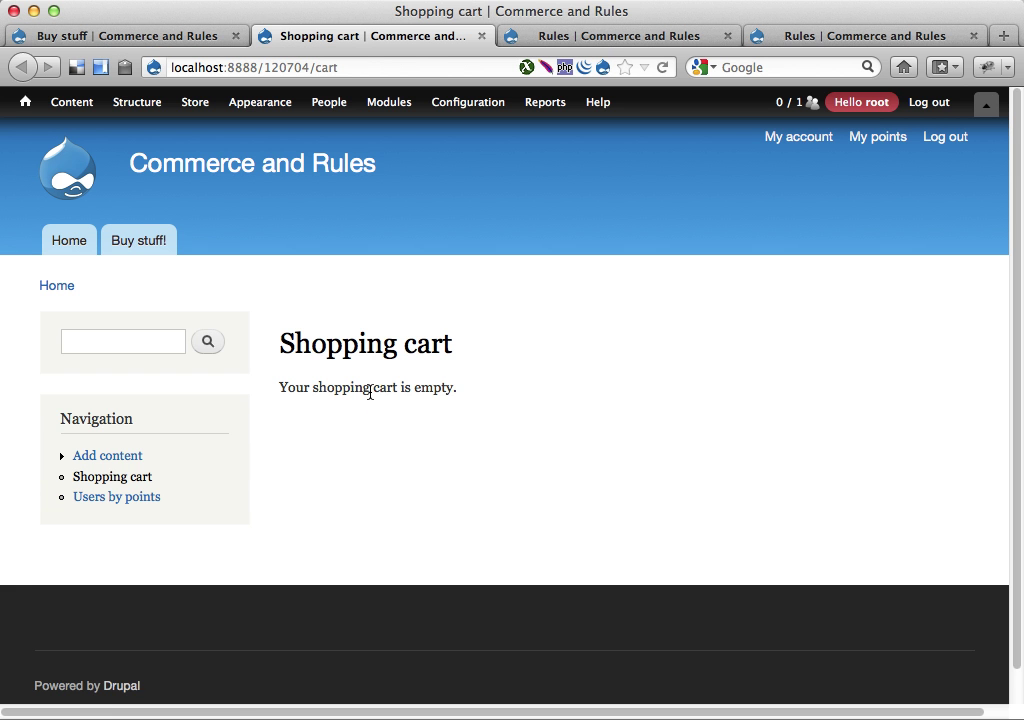
key(super+r)
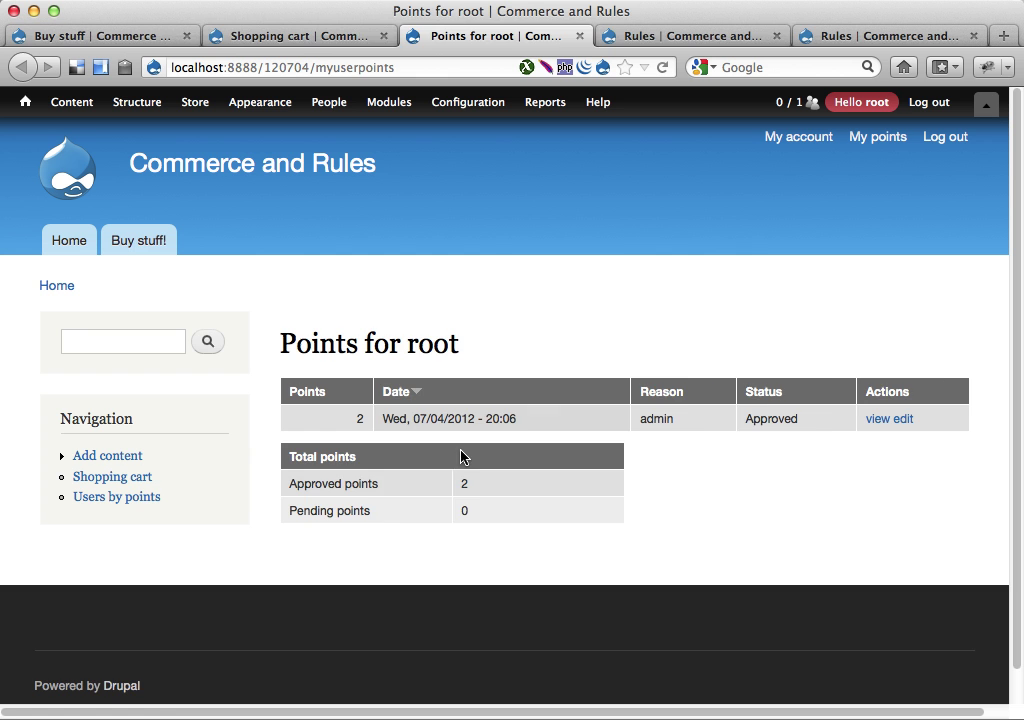
key(super+w)
click(175, 37)
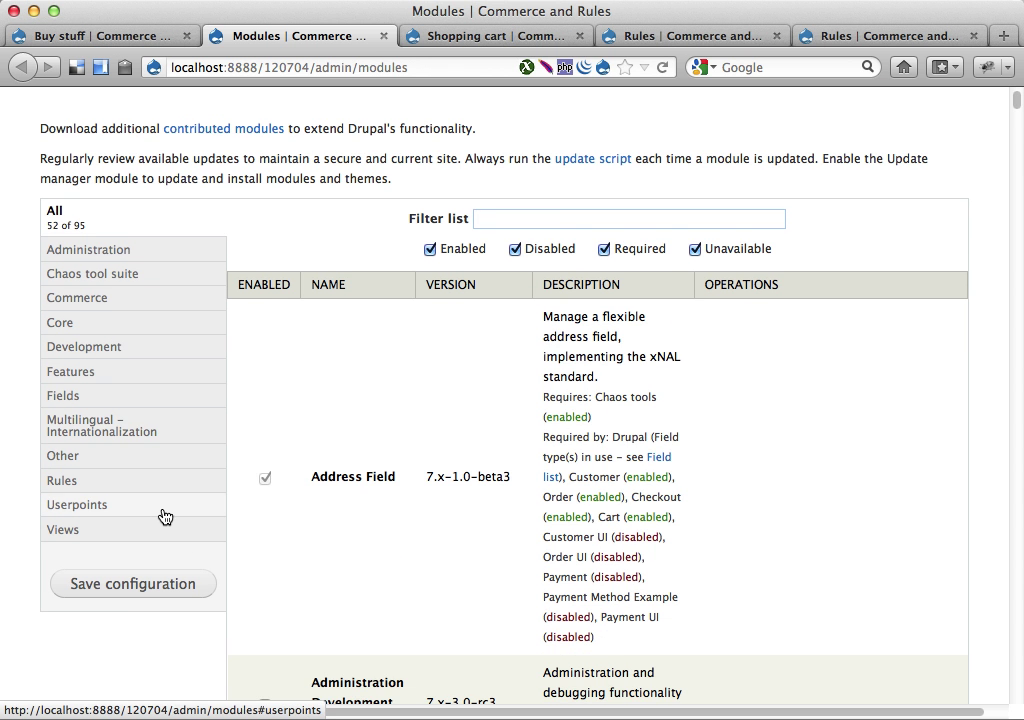
Check the Userpoints rules integration and Rules modules are both enabled in the module list.
click(163, 510)
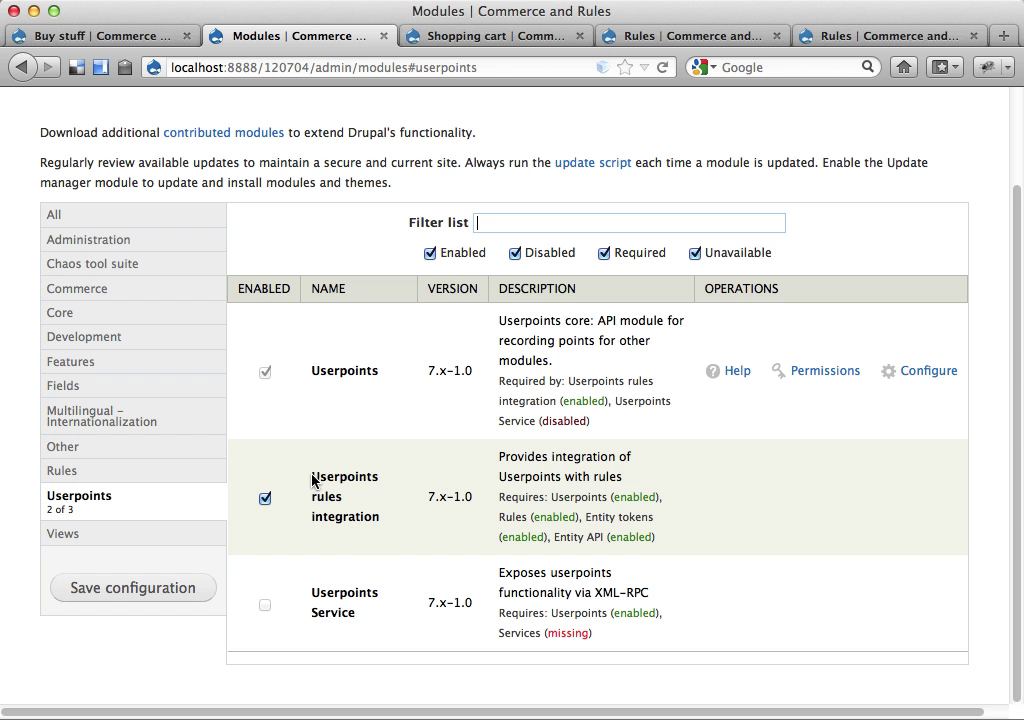
drag(313, 481, 379, 524)
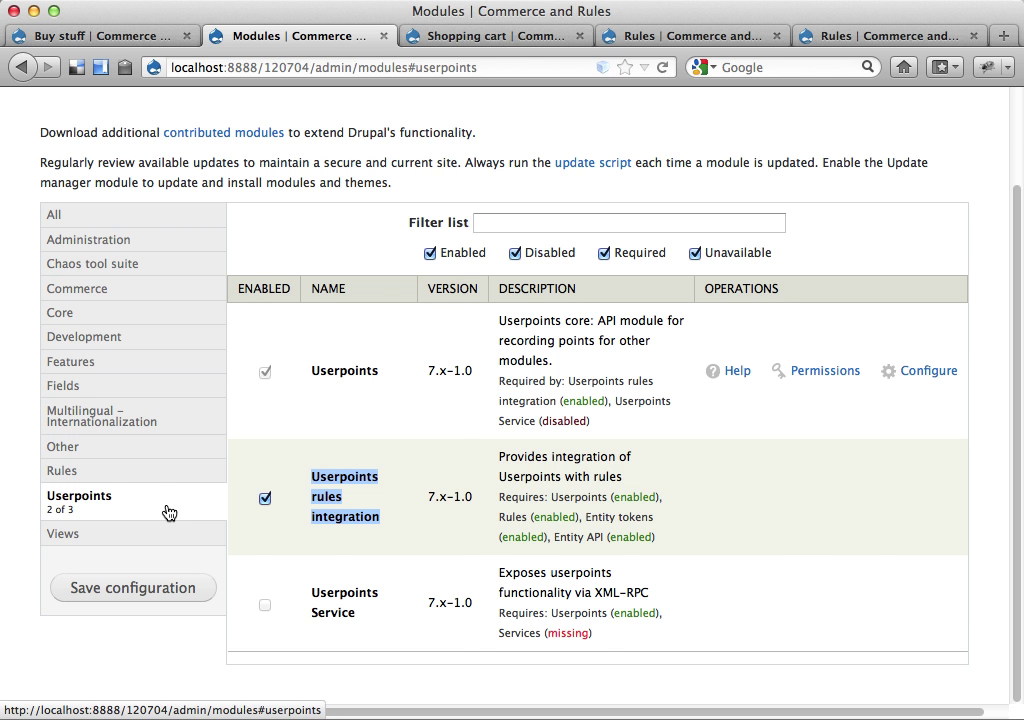
click(151, 475)
scroll(320, 487, down, 4)
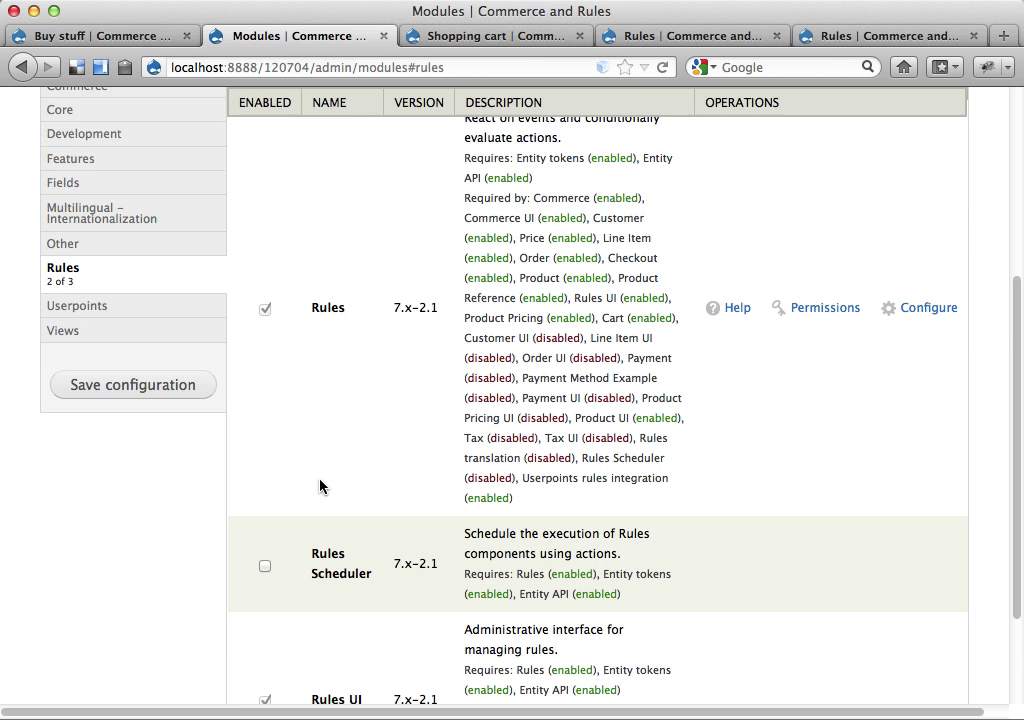
scroll(320, 487, down, 3)
scroll(340, 514, up, 7)
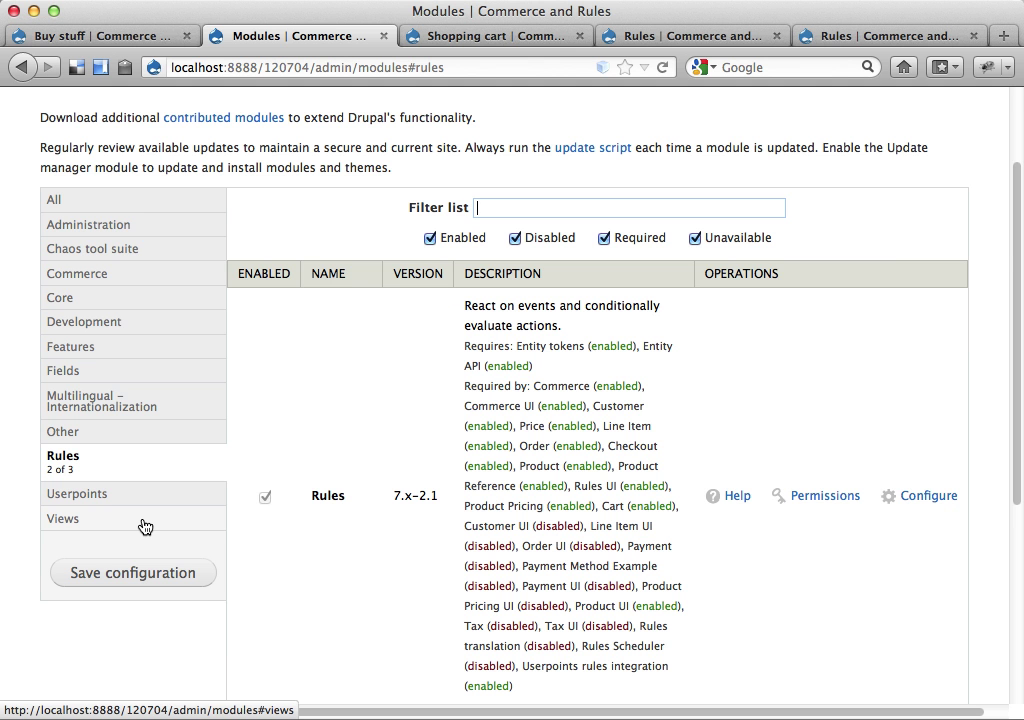
Close the module list and open the Remove unallowed products reaction rule for editing.
key(super+w)
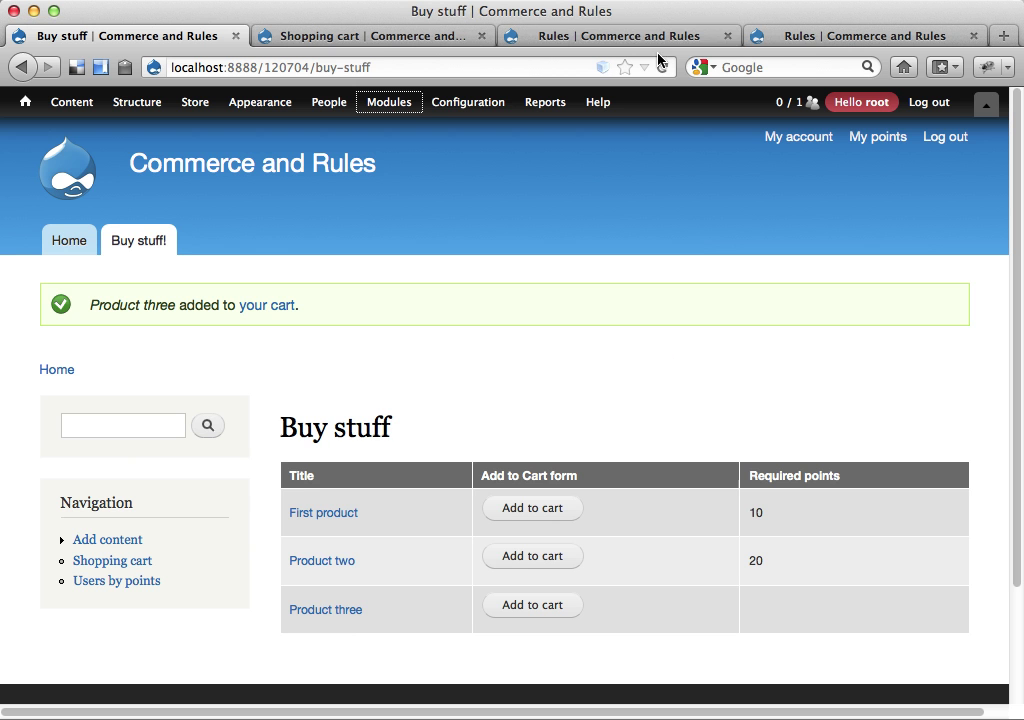
click(656, 38)
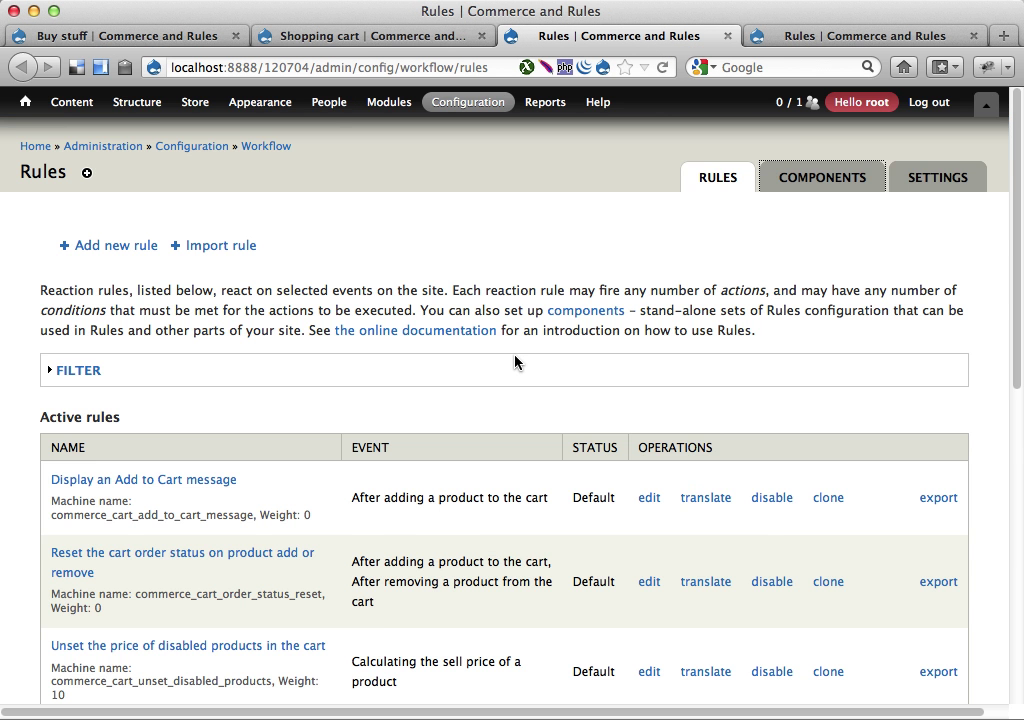
scroll(515, 362, down, 10)
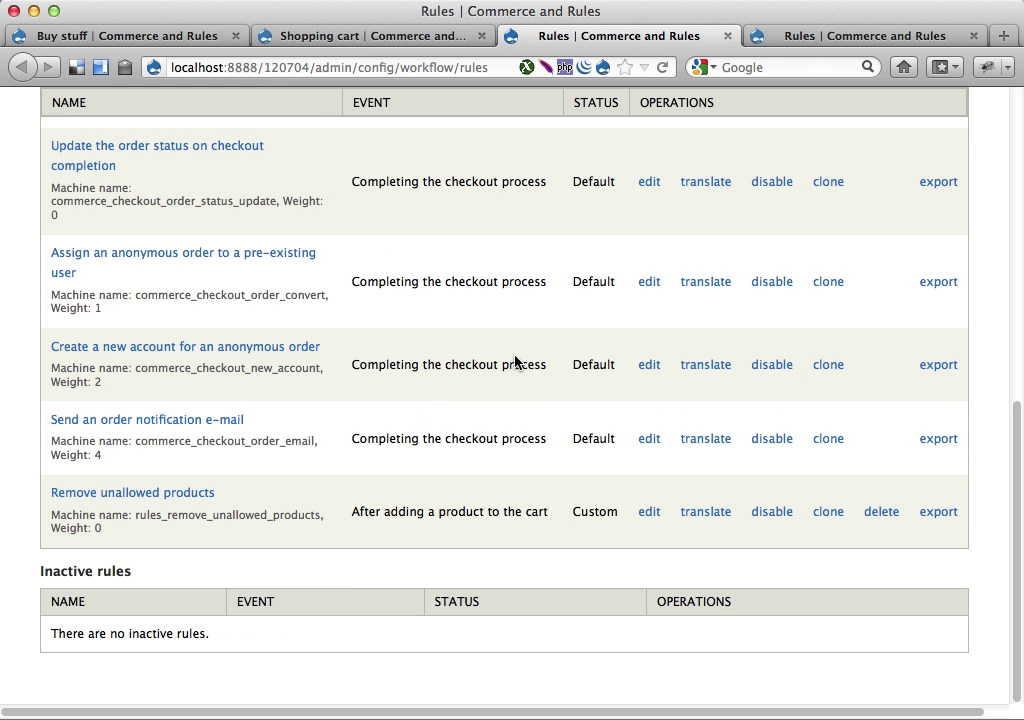
scroll(515, 362, up, 10)
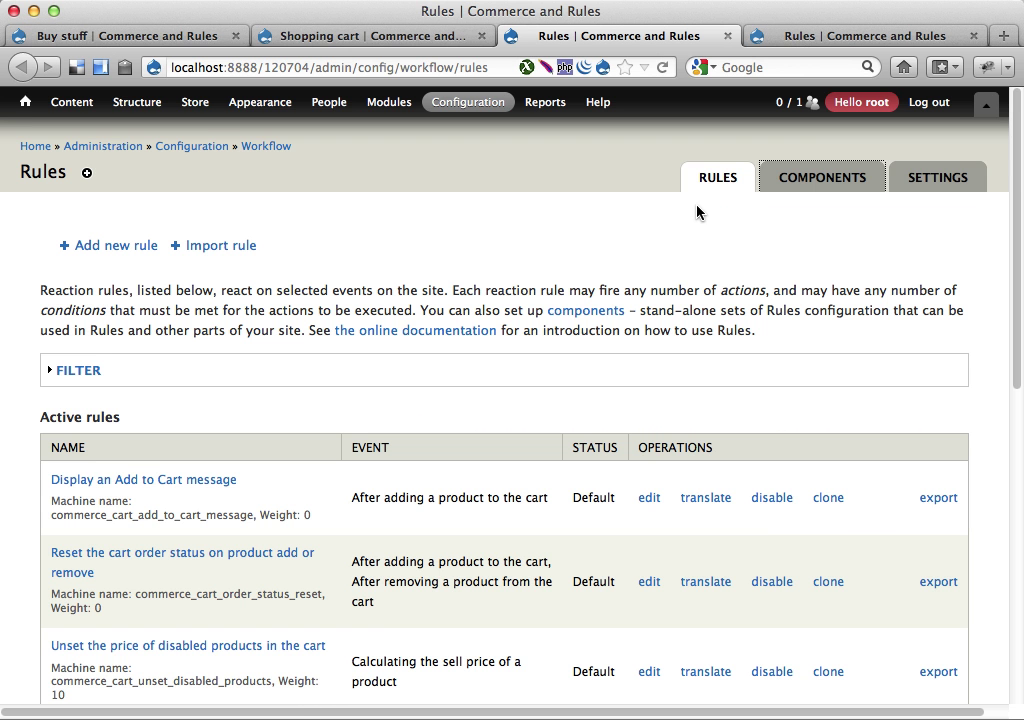
scroll(517, 262, down, 5)
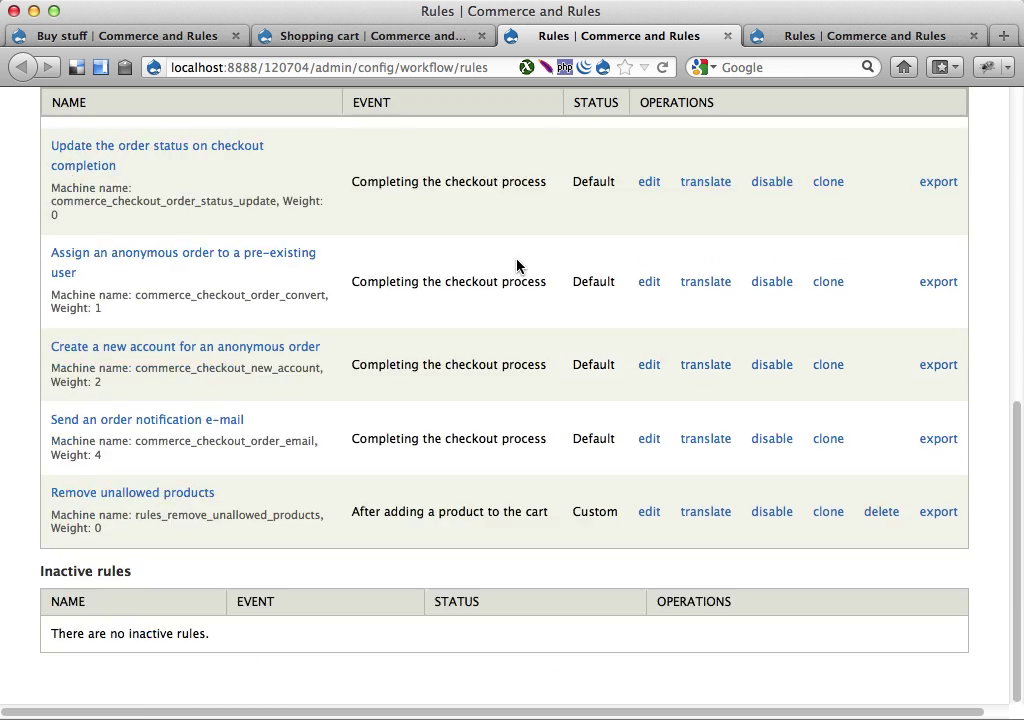
click(145, 495)
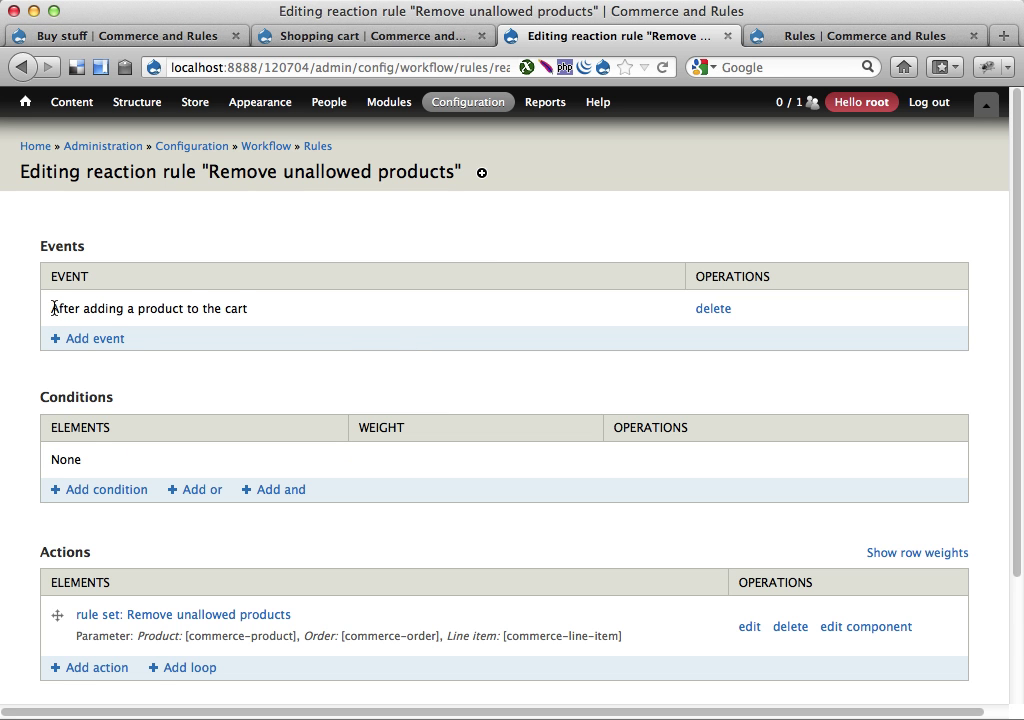
drag(53, 308, 245, 307)
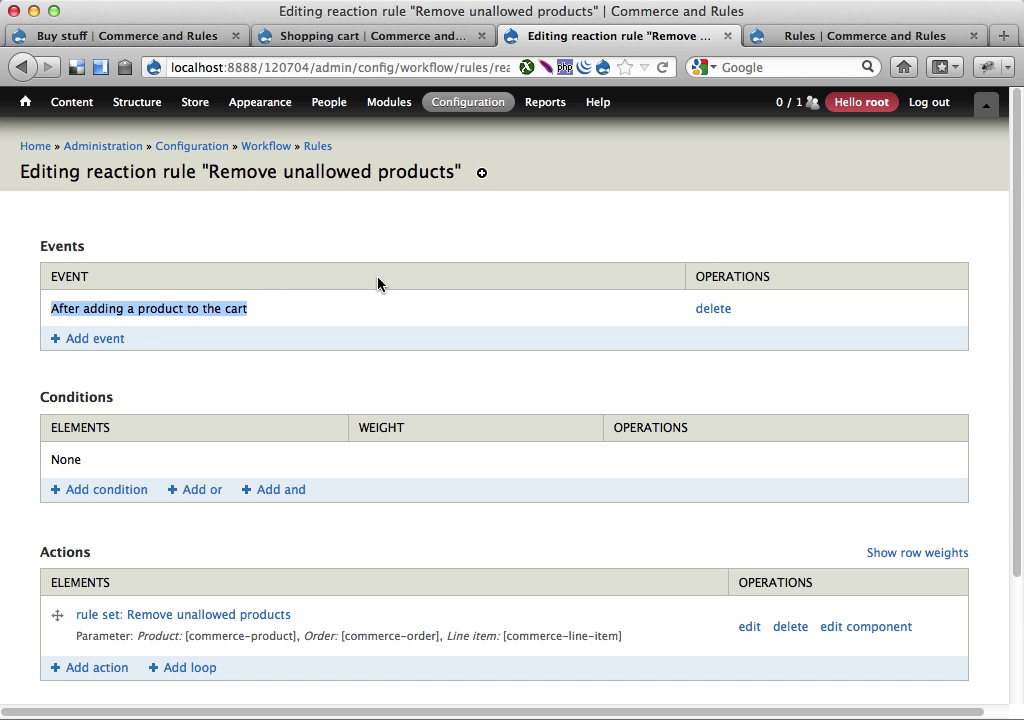
click(109, 340)
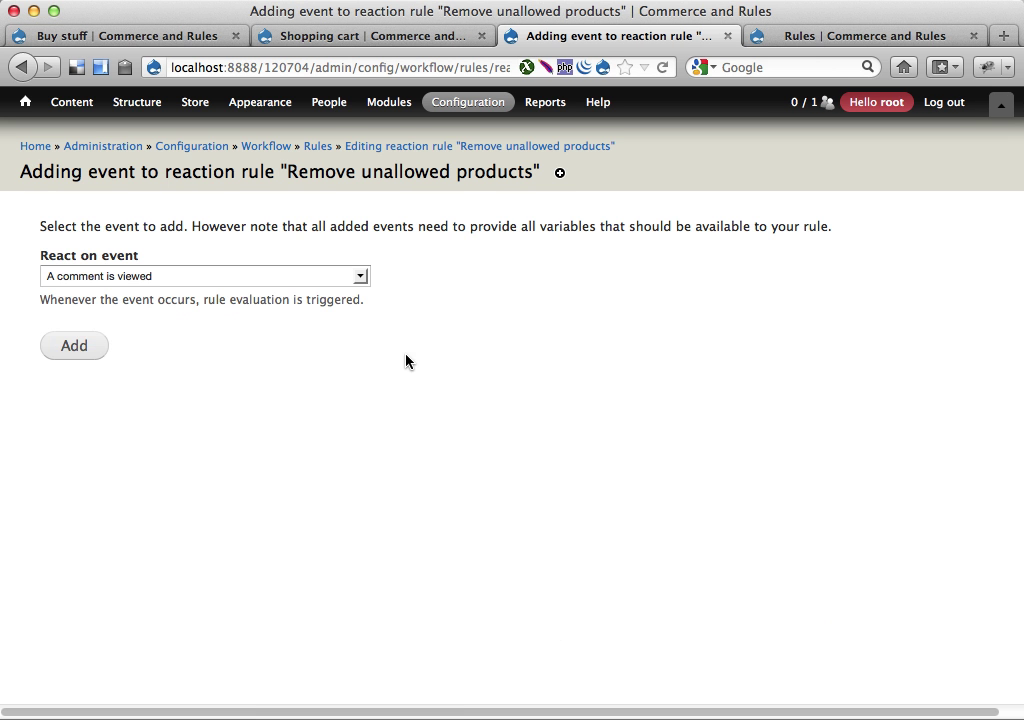
click(288, 277)
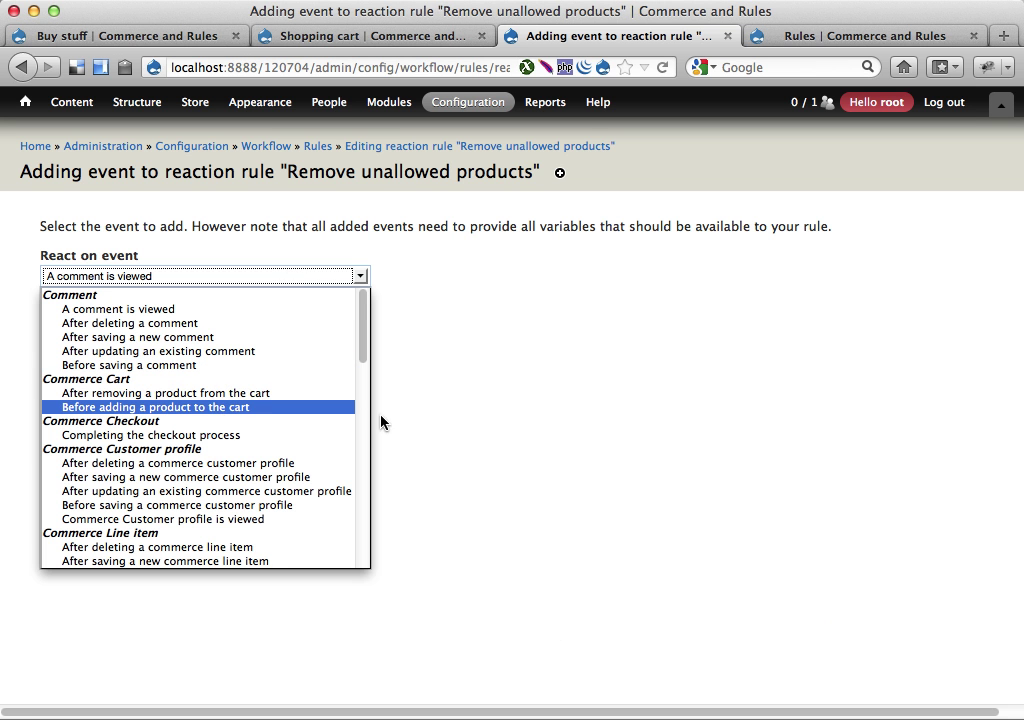
click(522, 405)
key(BackSpace)
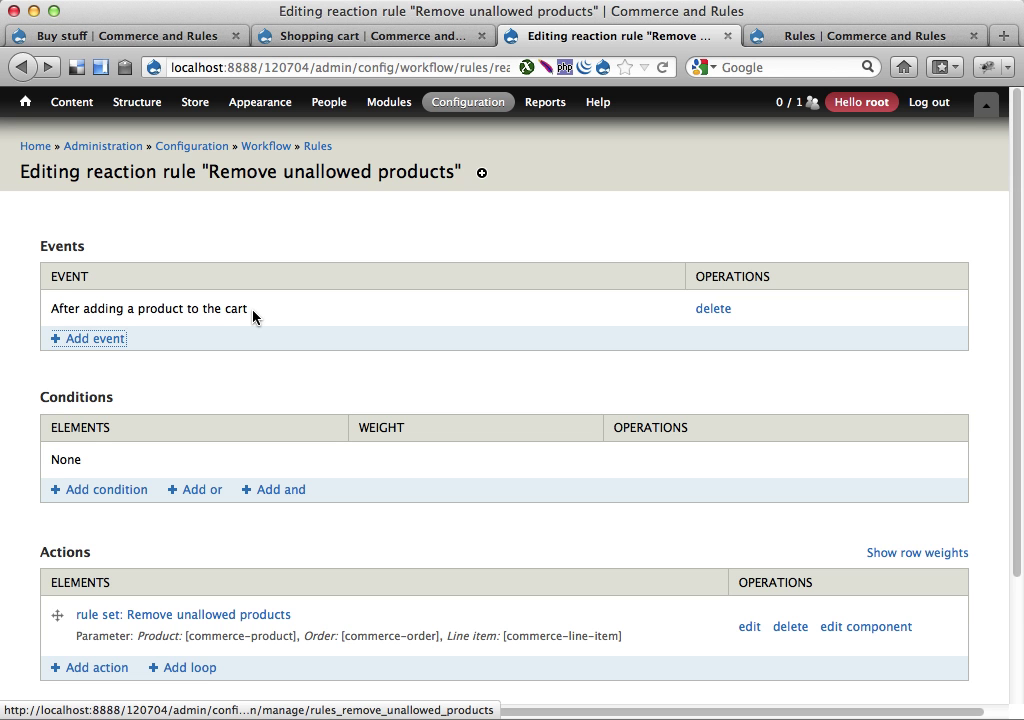
scroll(300, 406, down, 3)
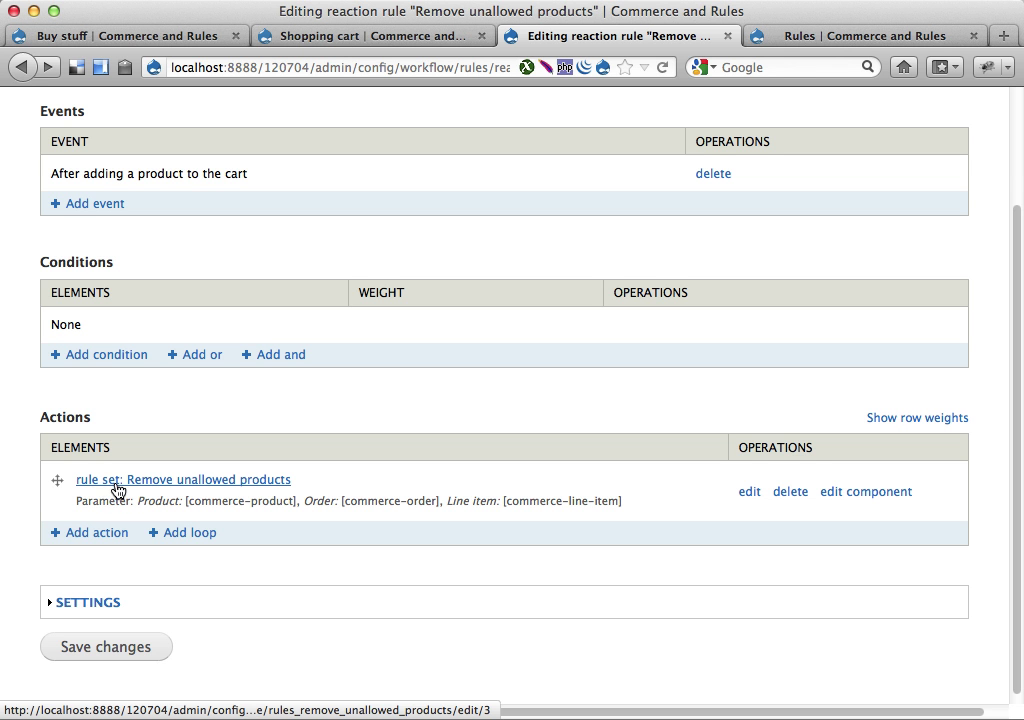
click(268, 484)
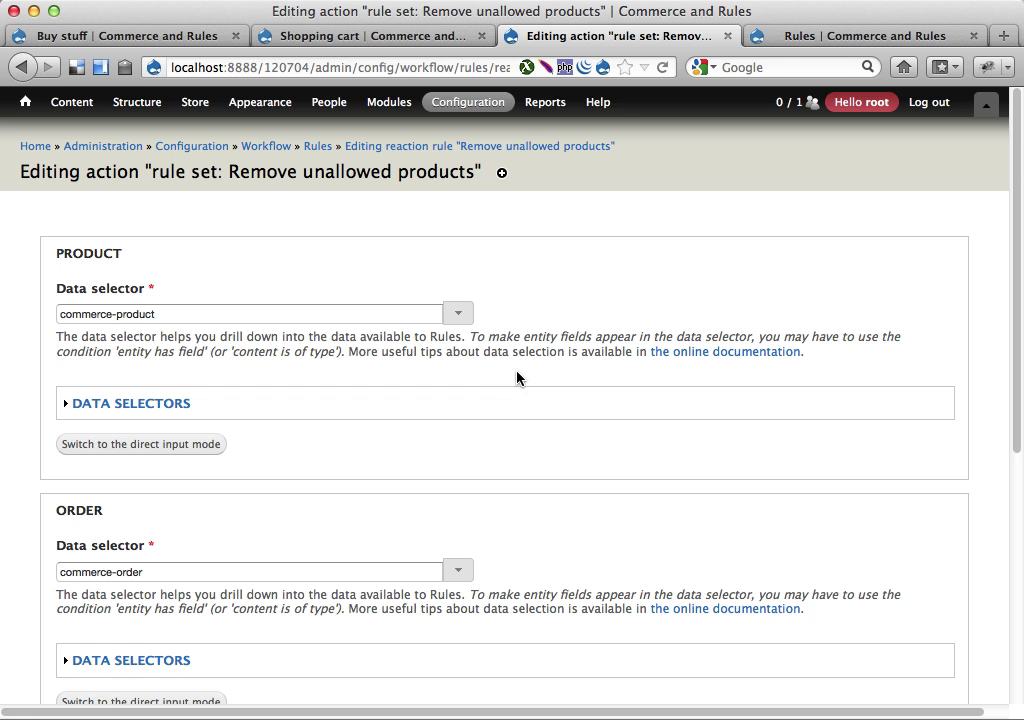
scroll(641, 370, down, 1)
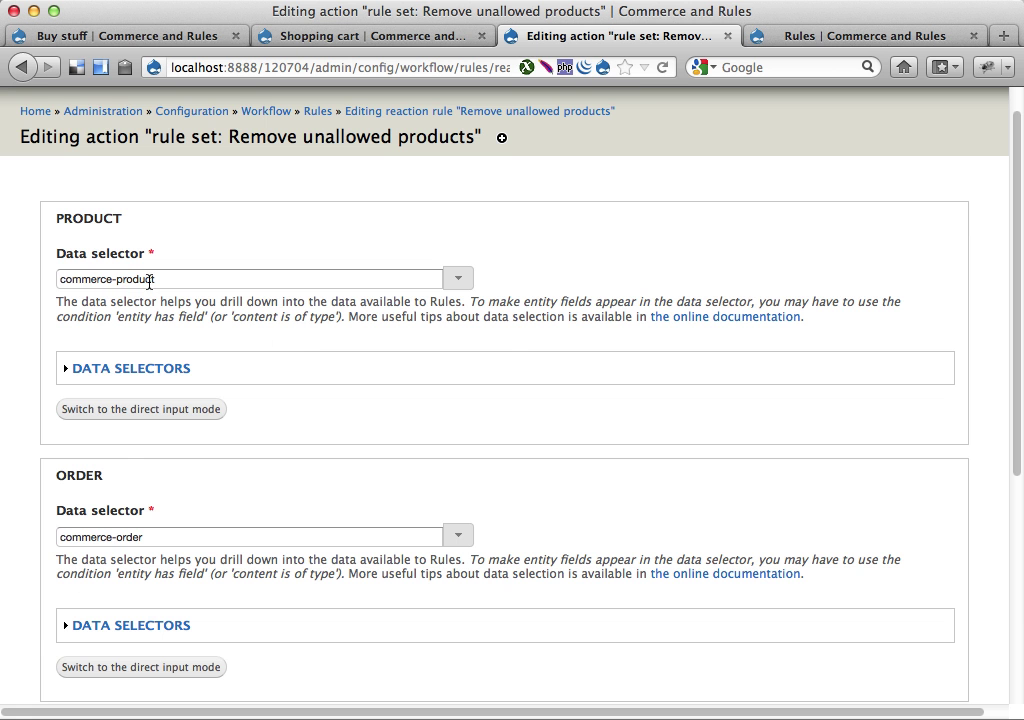
scroll(275, 318, down, 2)
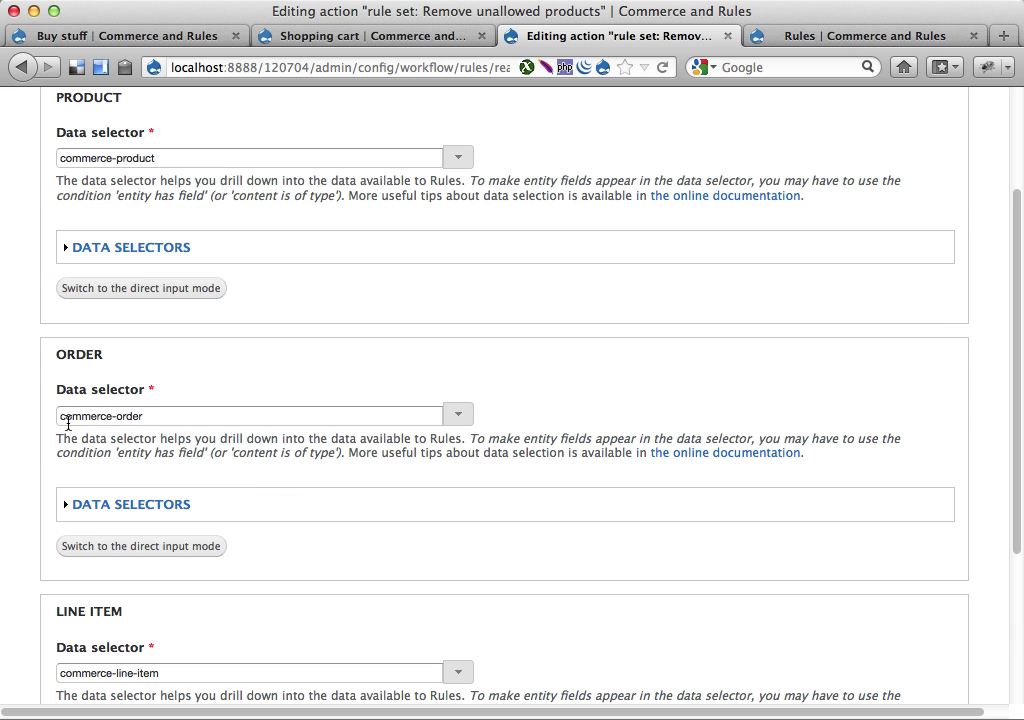
click(144, 416)
scroll(140, 430, down, 3)
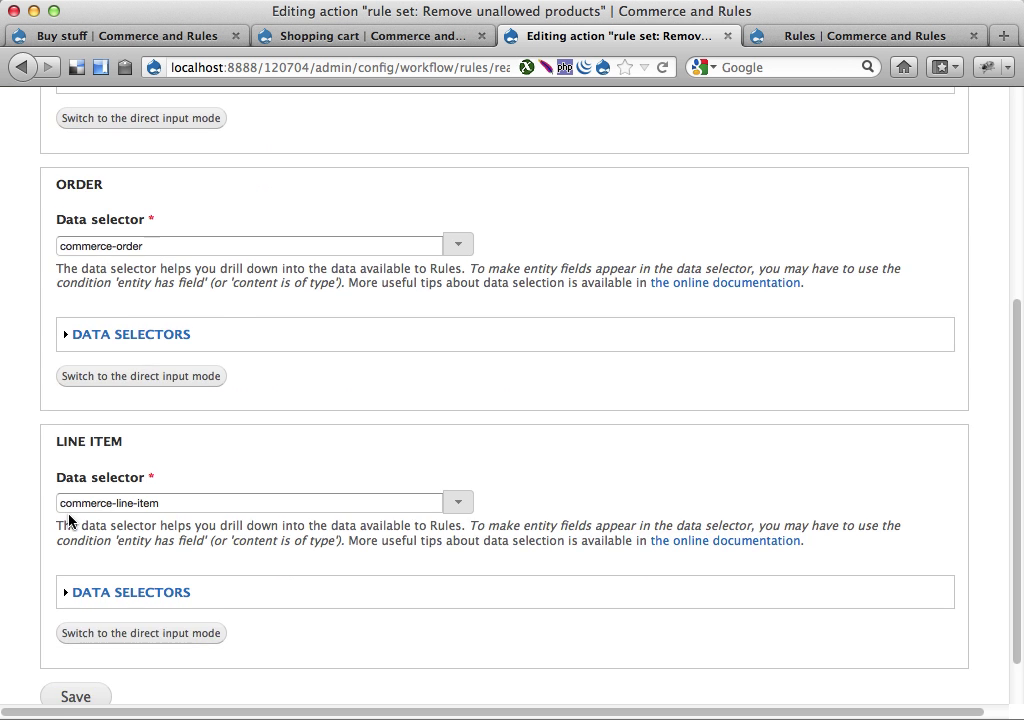
click(239, 502)
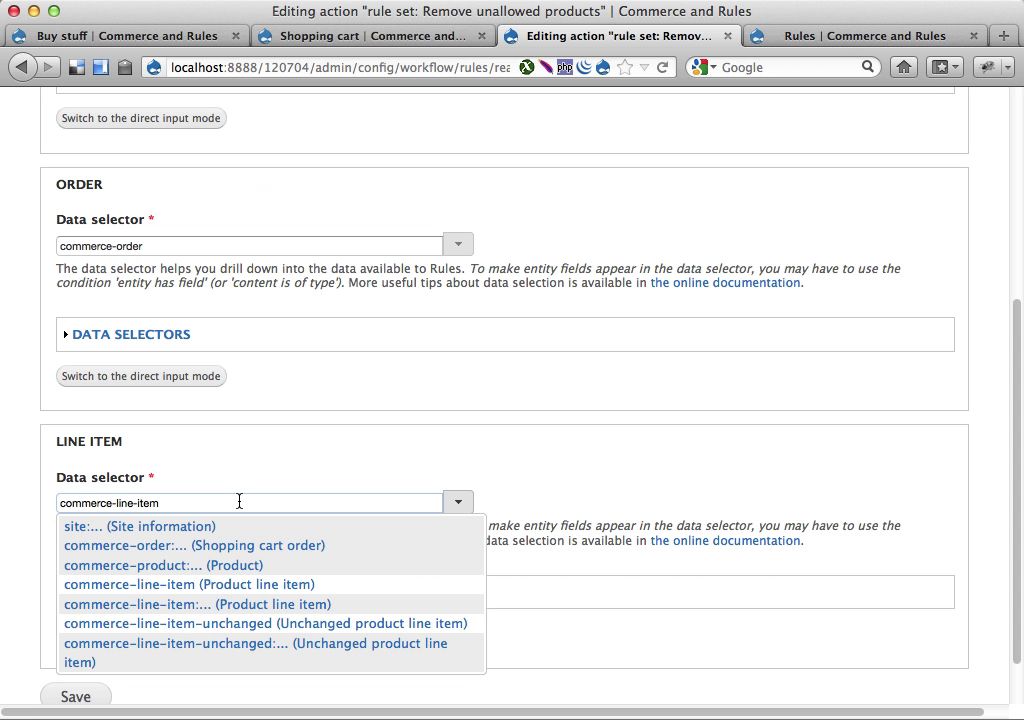
click(372, 449)
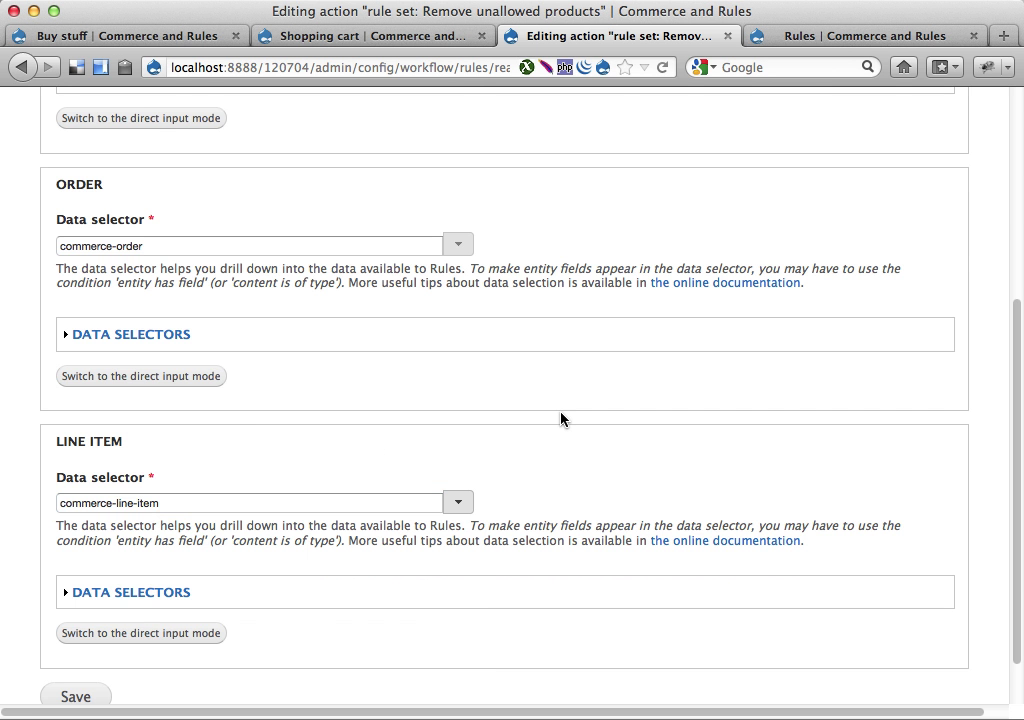
scroll(560, 418, up, 3)
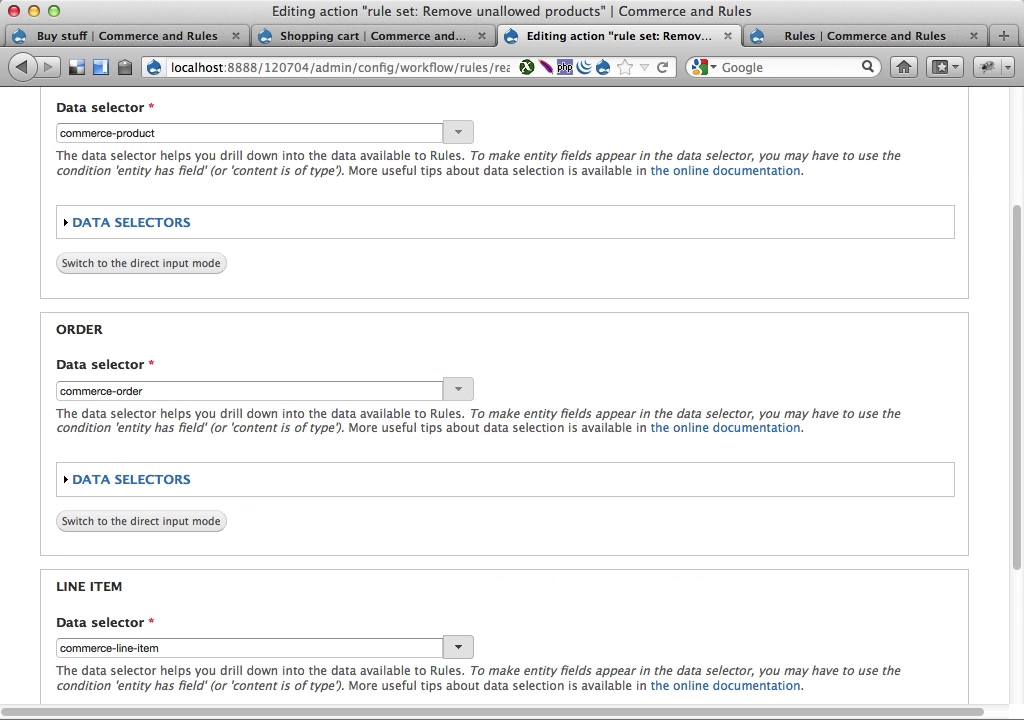
Open the Remove unallowed products rule set and compare its variables with the action's data selectors.
click(806, 38)
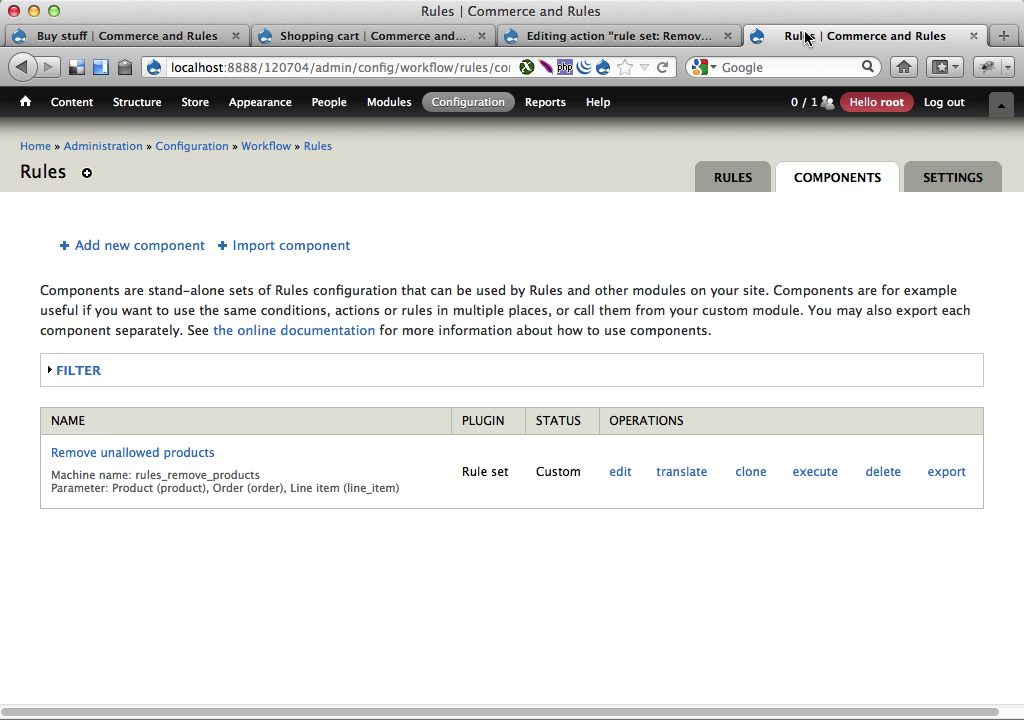
click(70, 456)
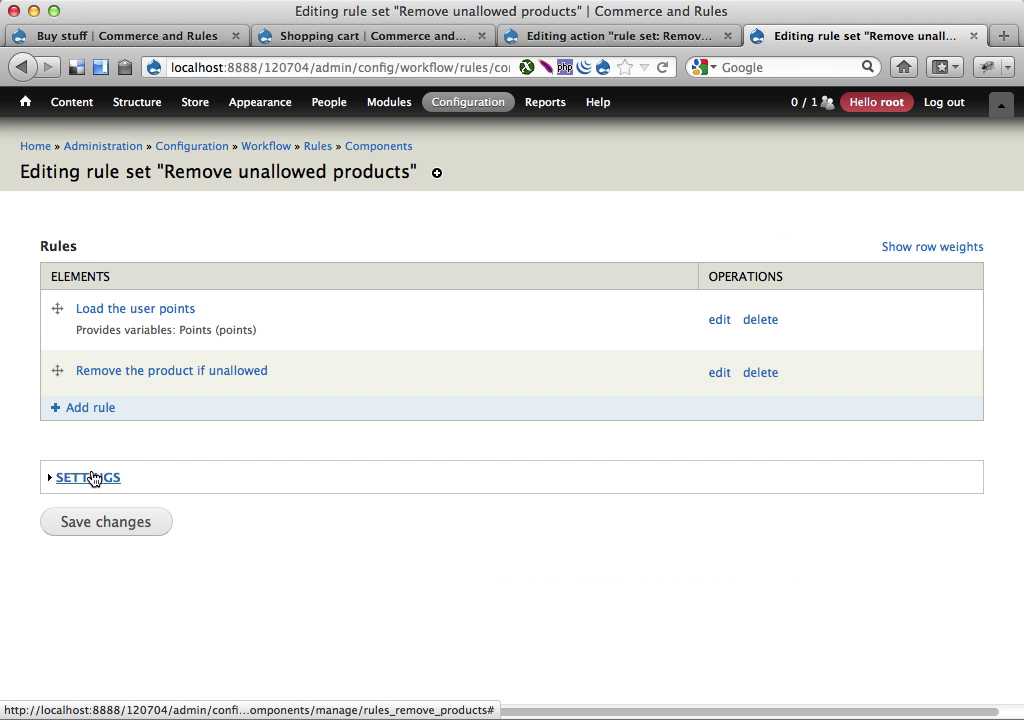
click(92, 478)
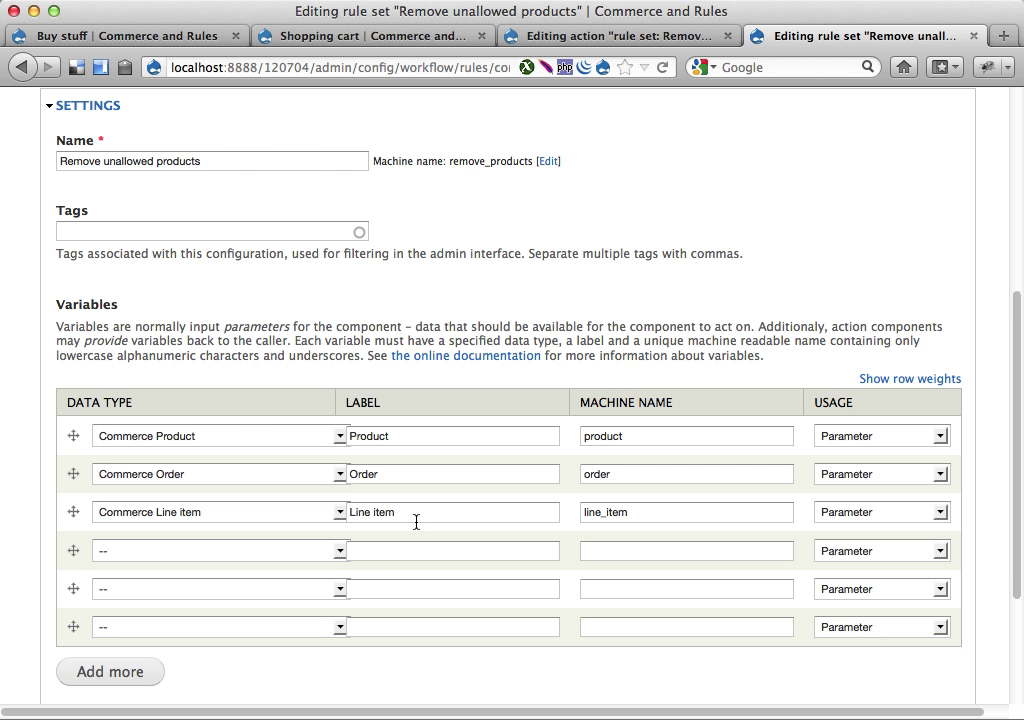
click(546, 36)
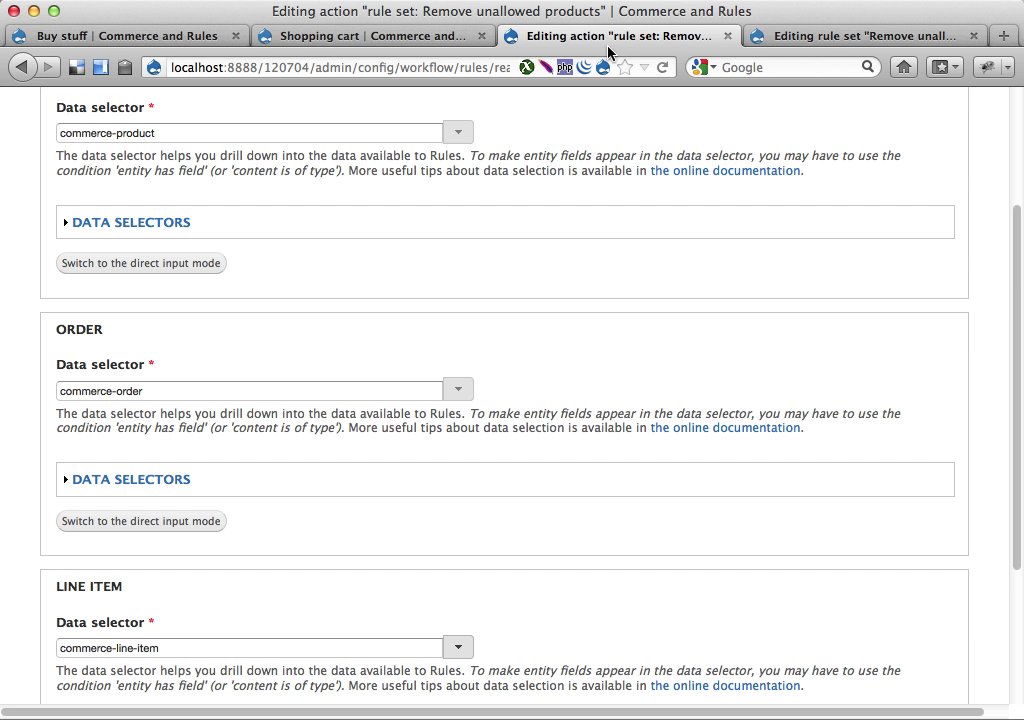
scroll(306, 304, up, 2)
scroll(302, 370, down, 5)
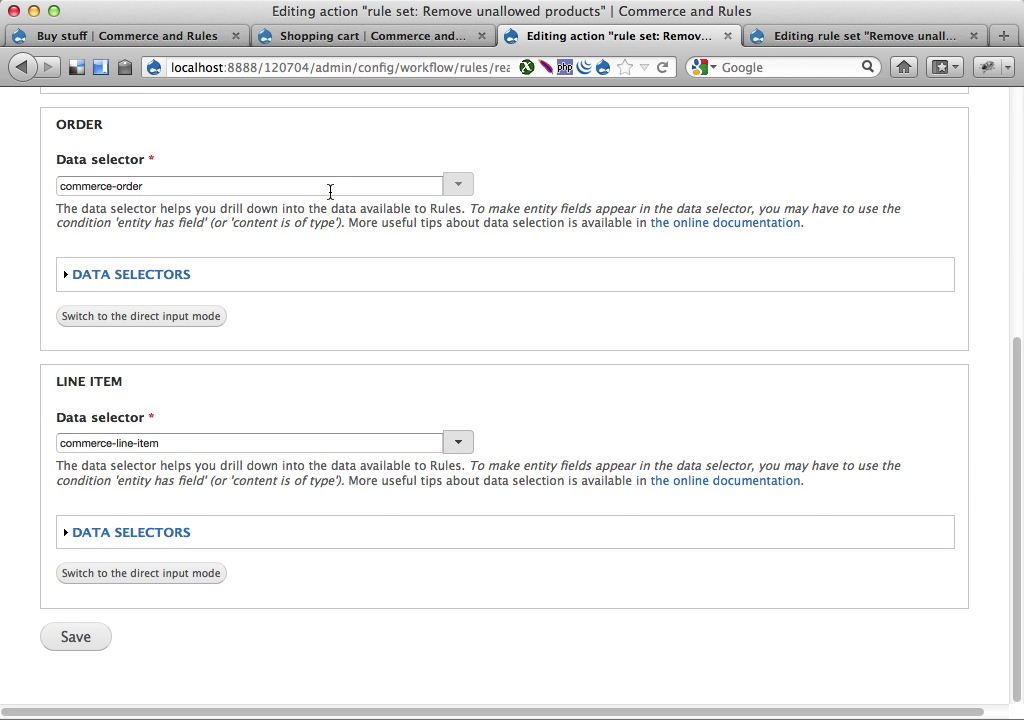
click(800, 37)
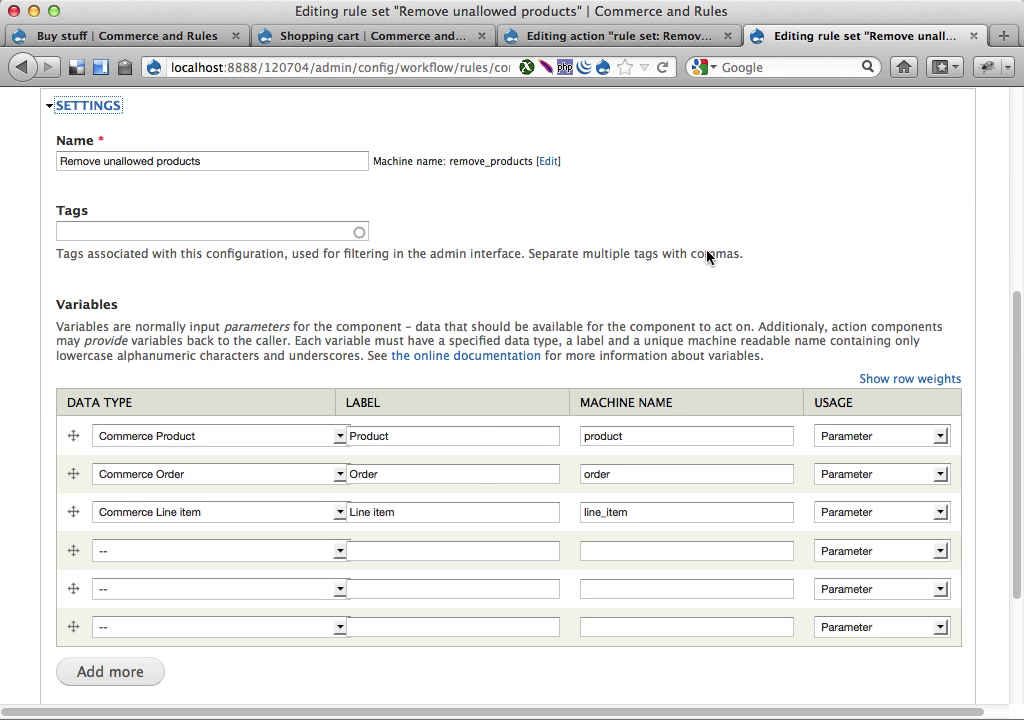
scroll(473, 510, up, 8)
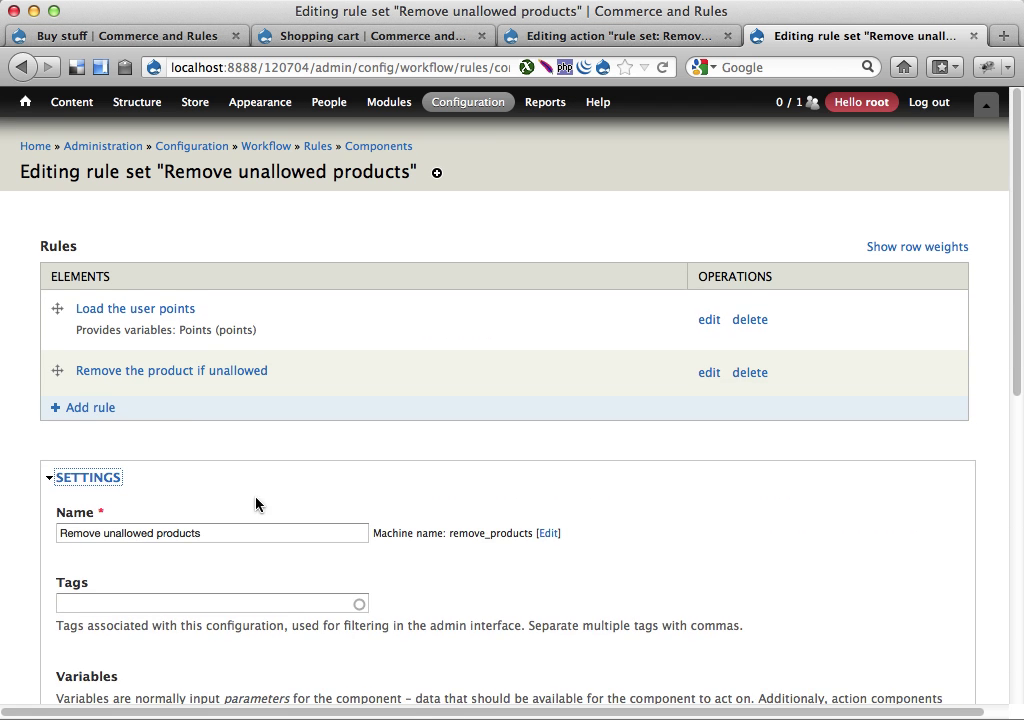
click(99, 479)
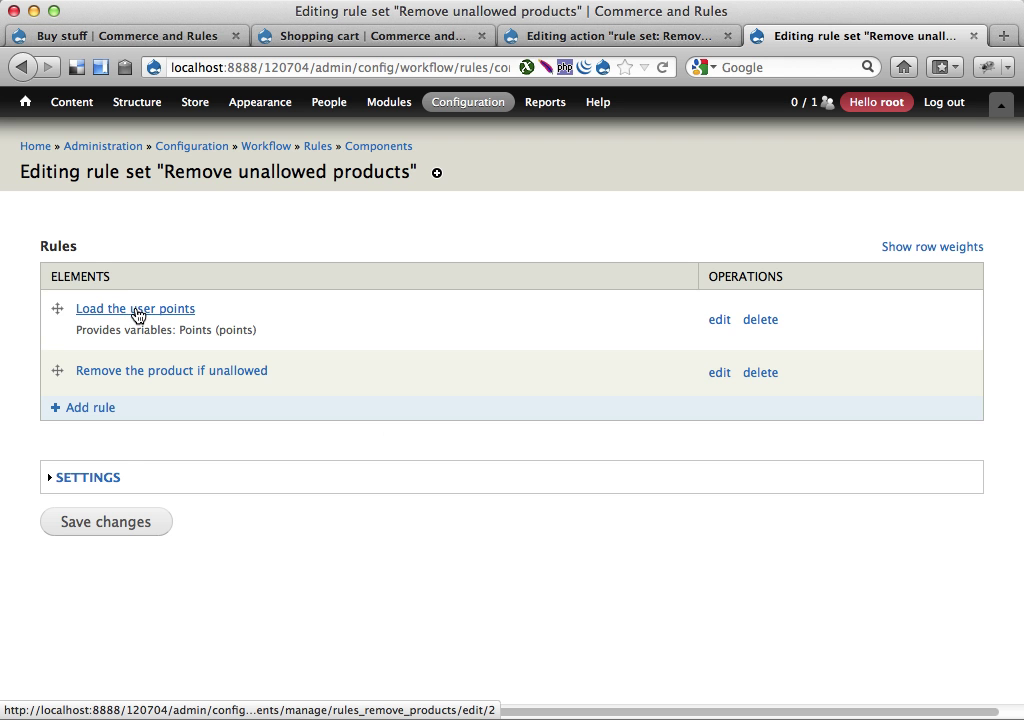
Open the Load points of a user action, keeping user order:owner and category General.
super+click(137, 312)
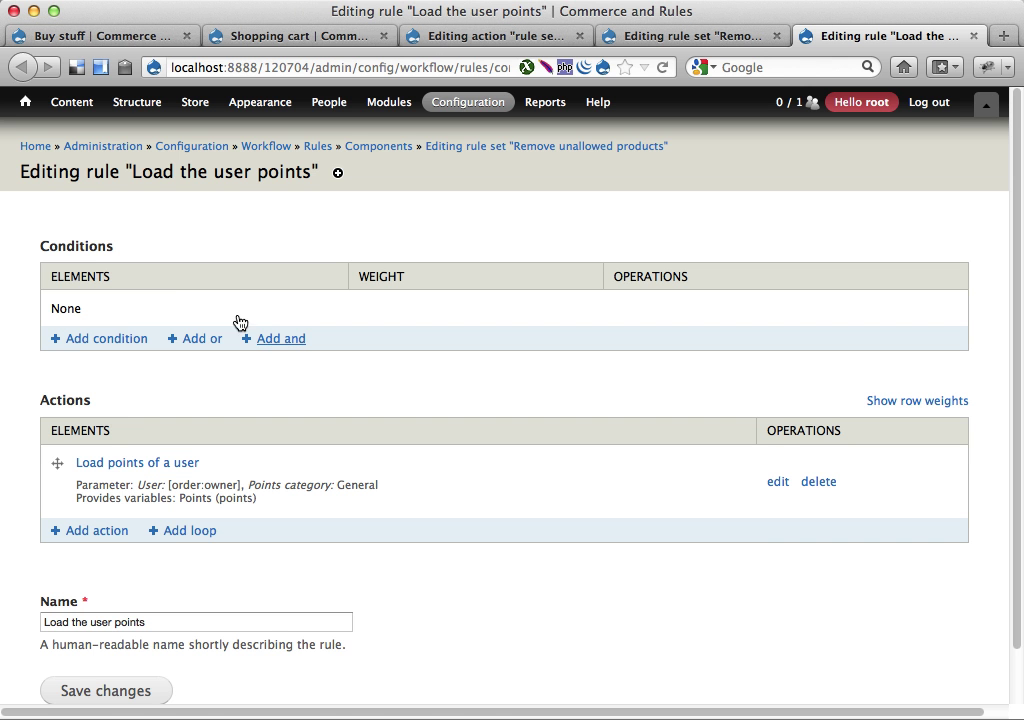
click(93, 470)
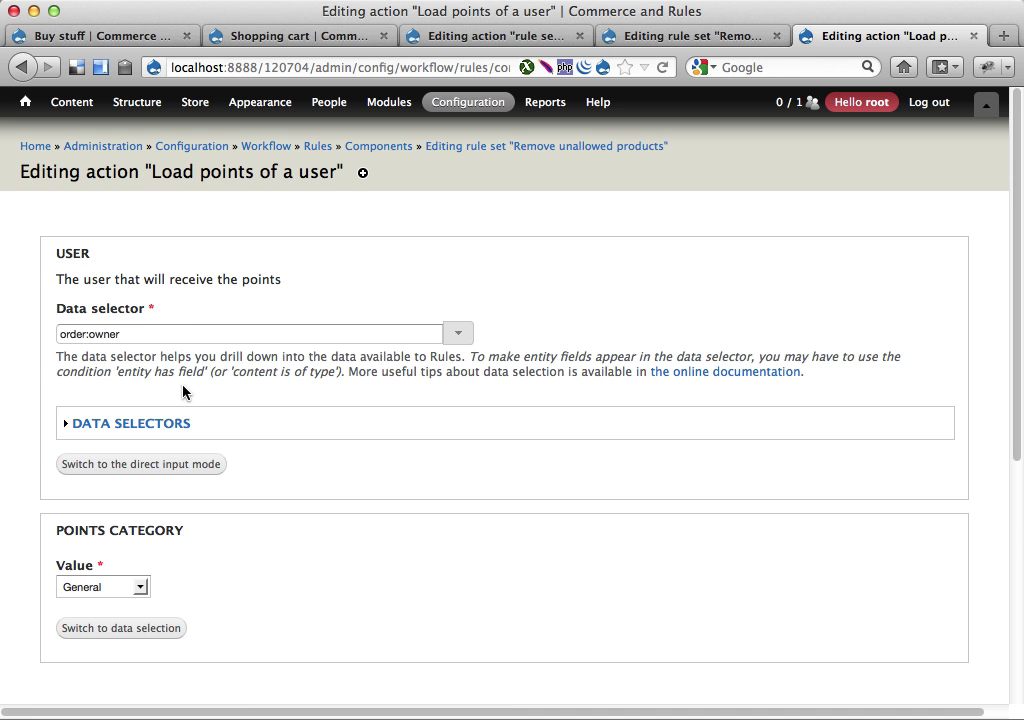
double_click(83, 335)
drag(85, 335, 135, 341)
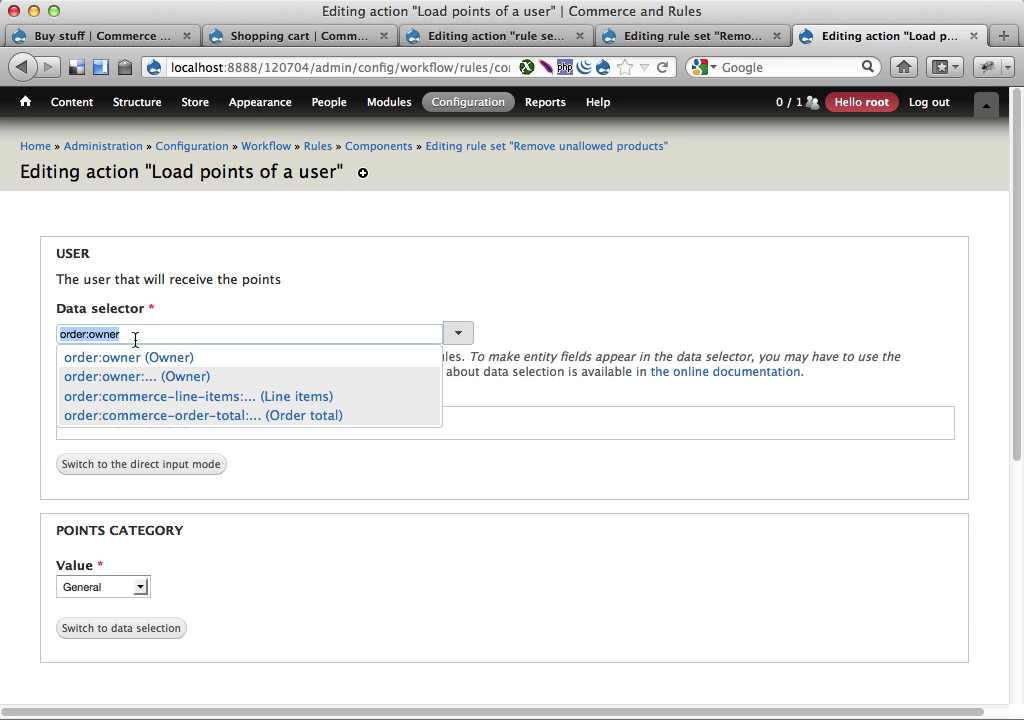
click(235, 304)
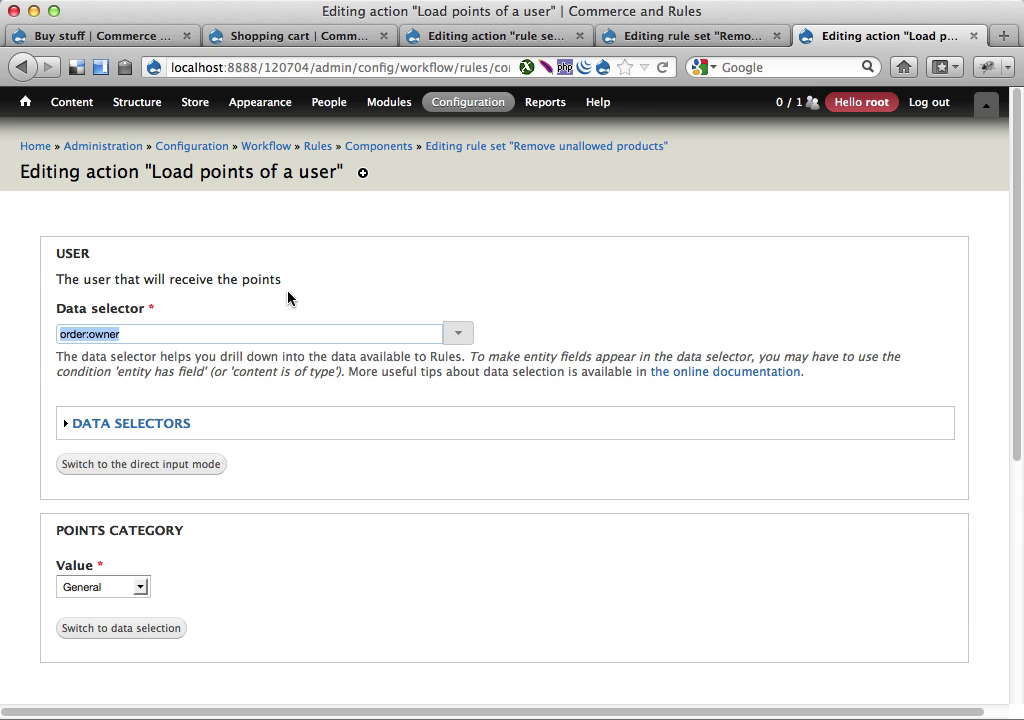
scroll(359, 530, down, 3)
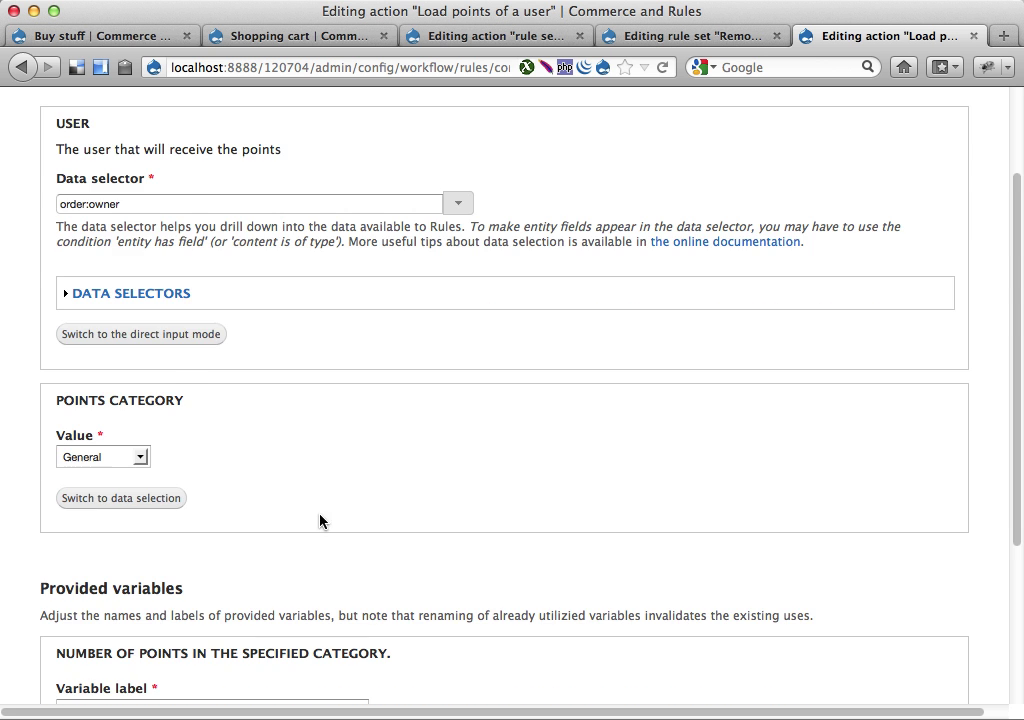
scroll(320, 521, down, 5)
click(100, 250)
click(80, 283)
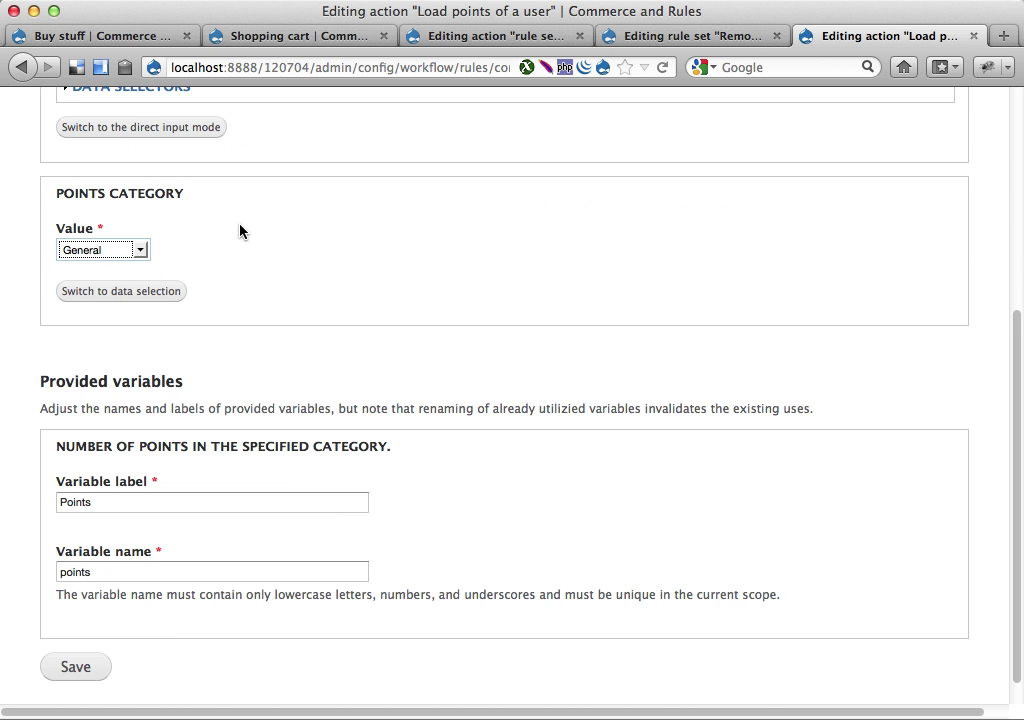
scroll(331, 330, down, 1)
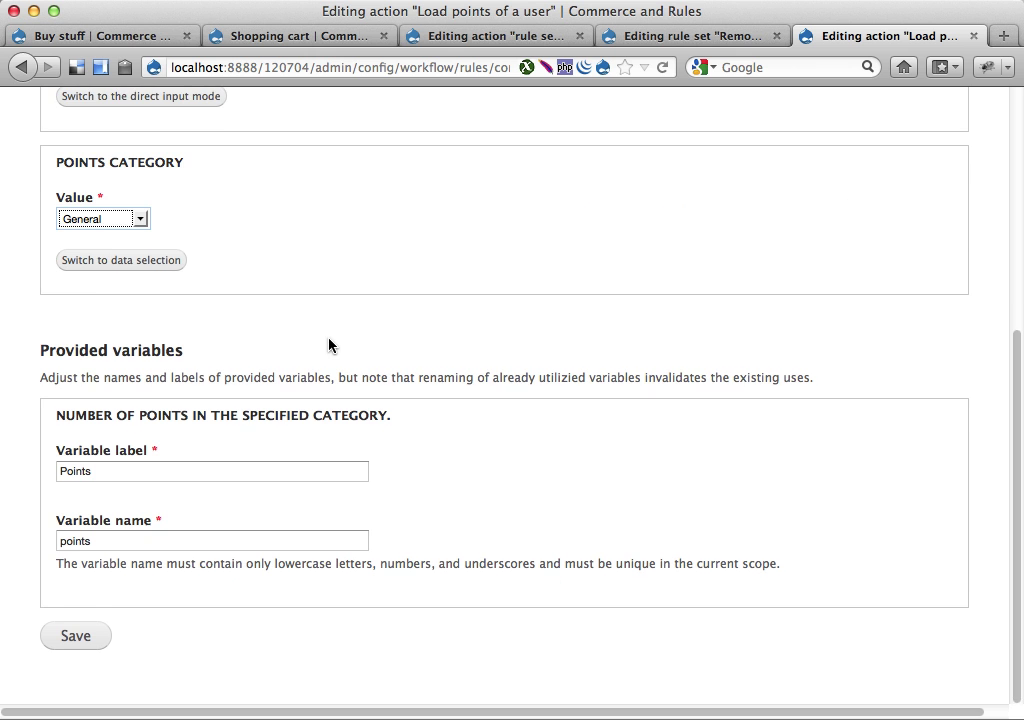
Relabel the points variable as 'User points' and save the action.
click(147, 478)
key(super+a)
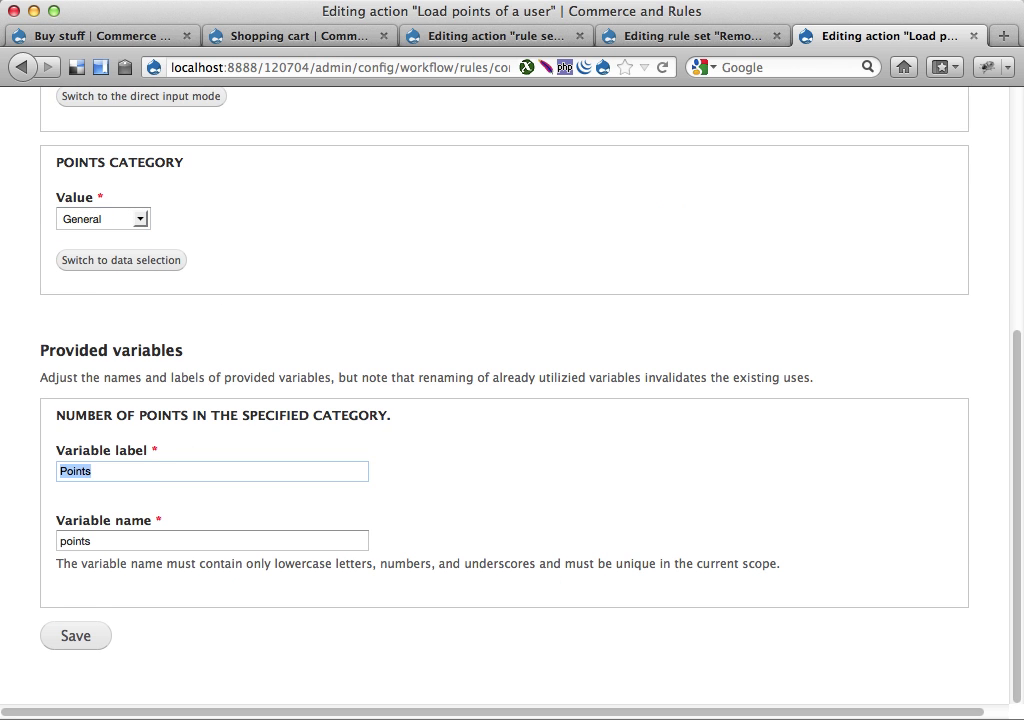
text(User points)
triple_click(105, 470)
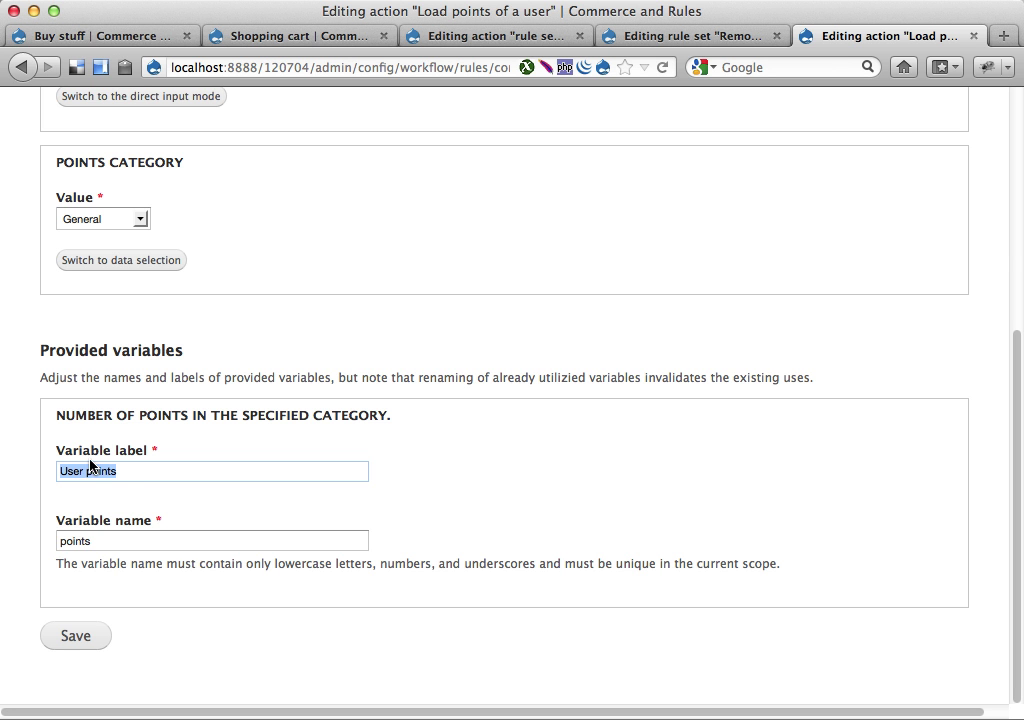
click(72, 636)
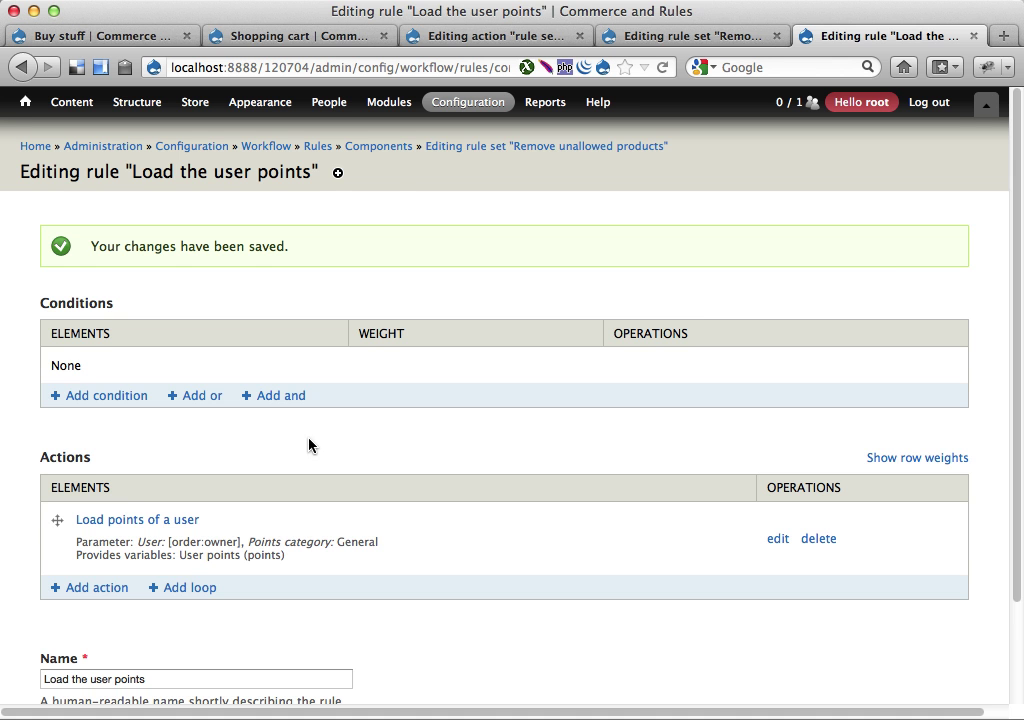
key(super+w)
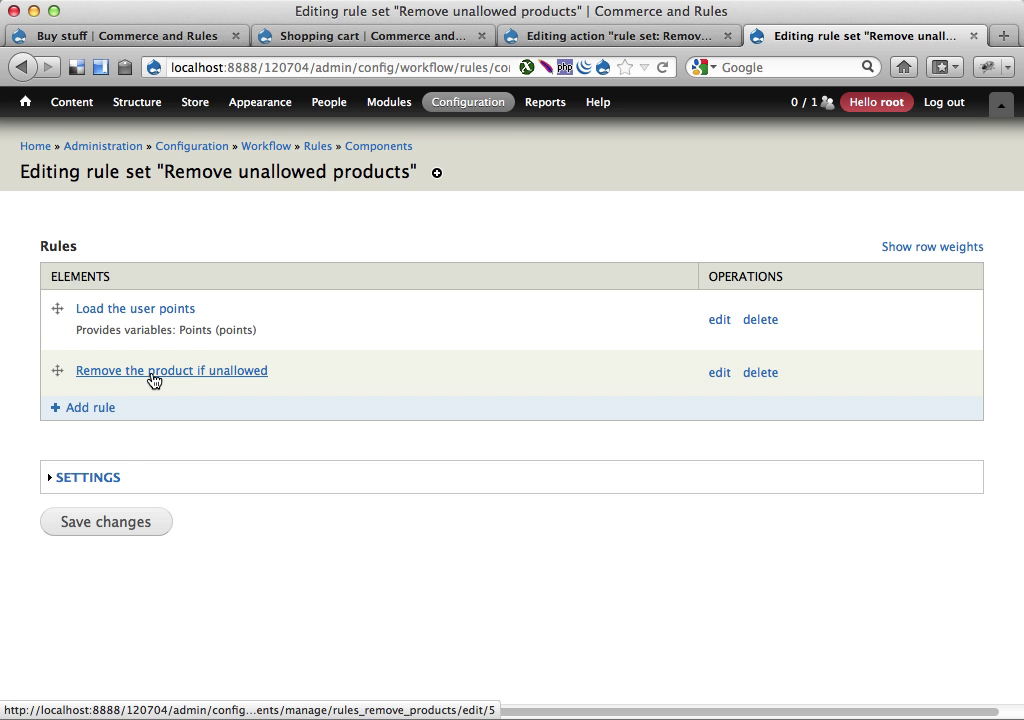
Open the Remove the product if unallowed rule and inspect its product:field-required-points Data comparison condition.
click(153, 372)
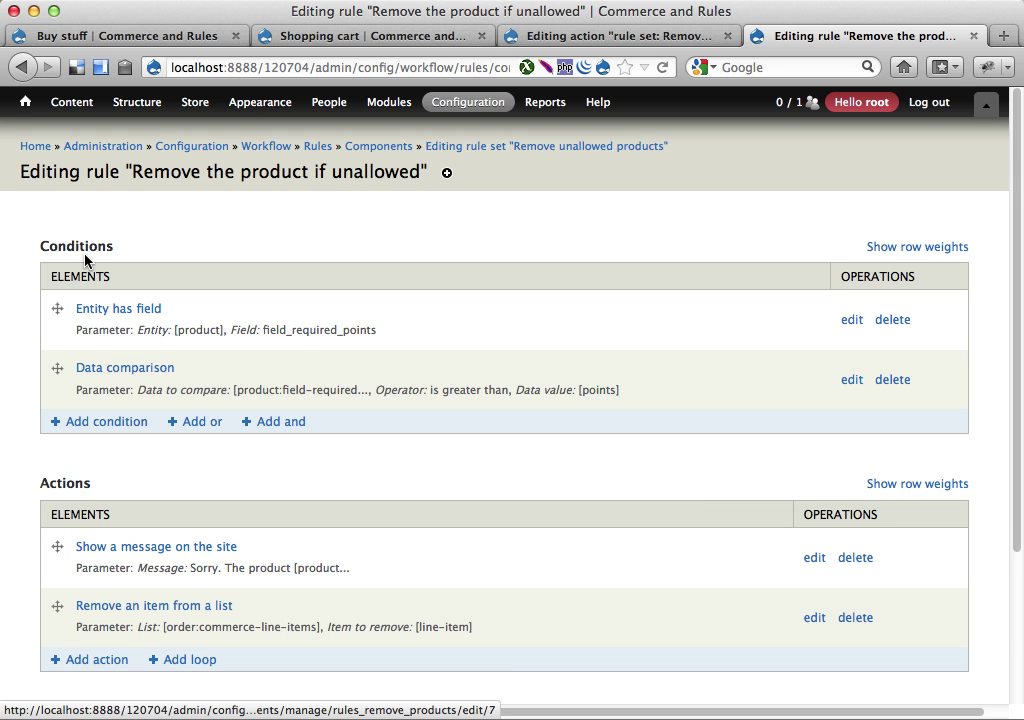
super+click(112, 374)
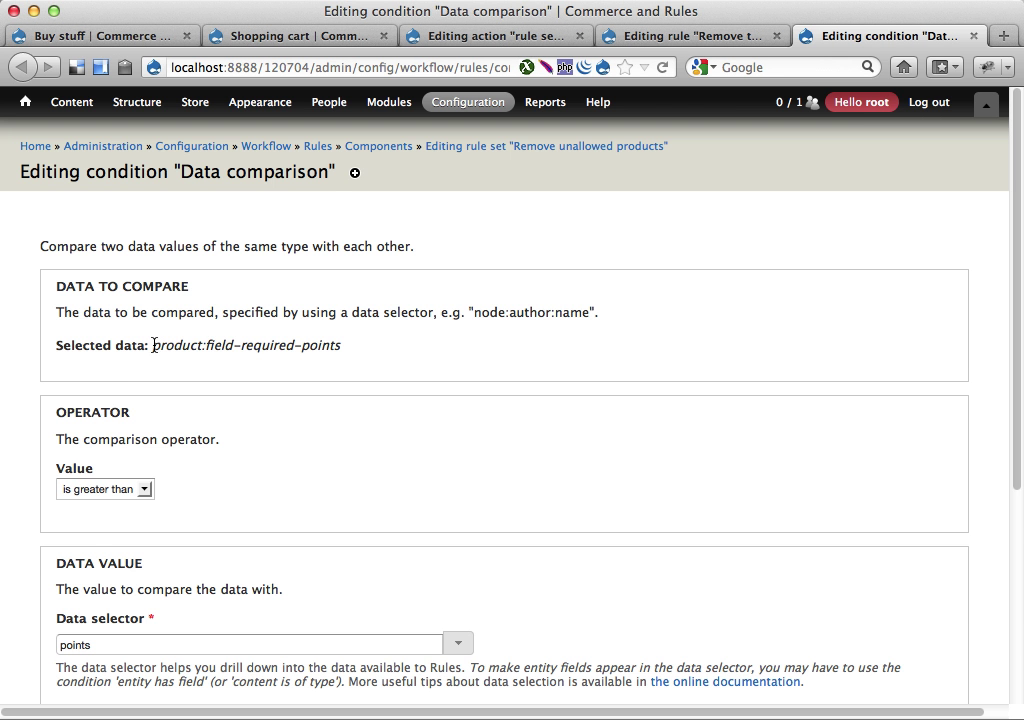
drag(154, 345, 314, 347)
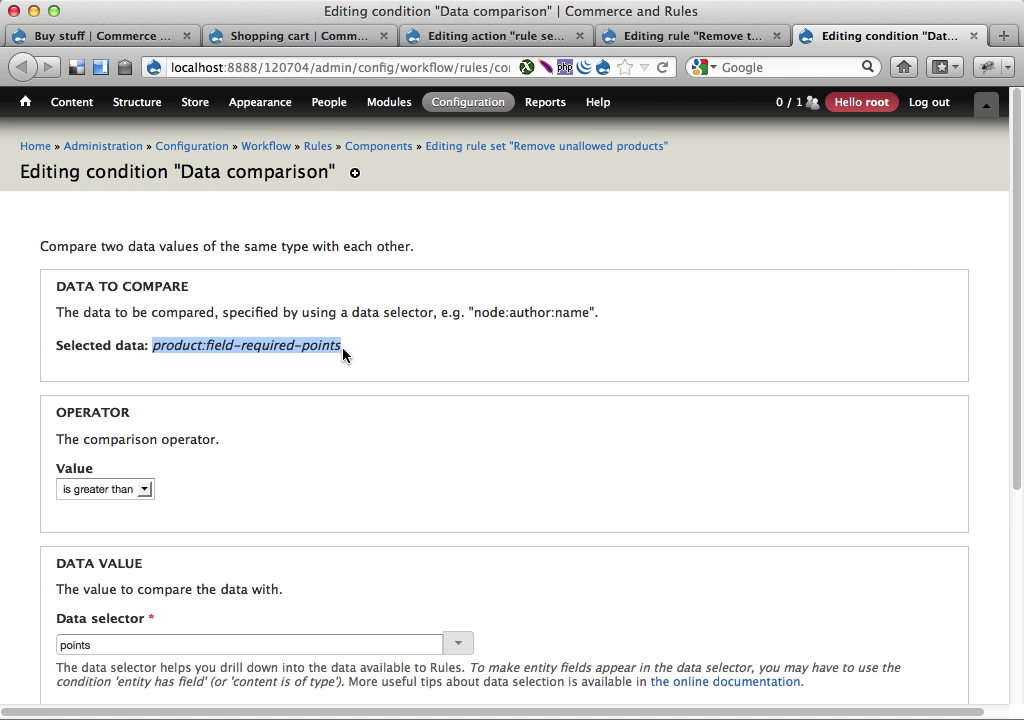
click(147, 36)
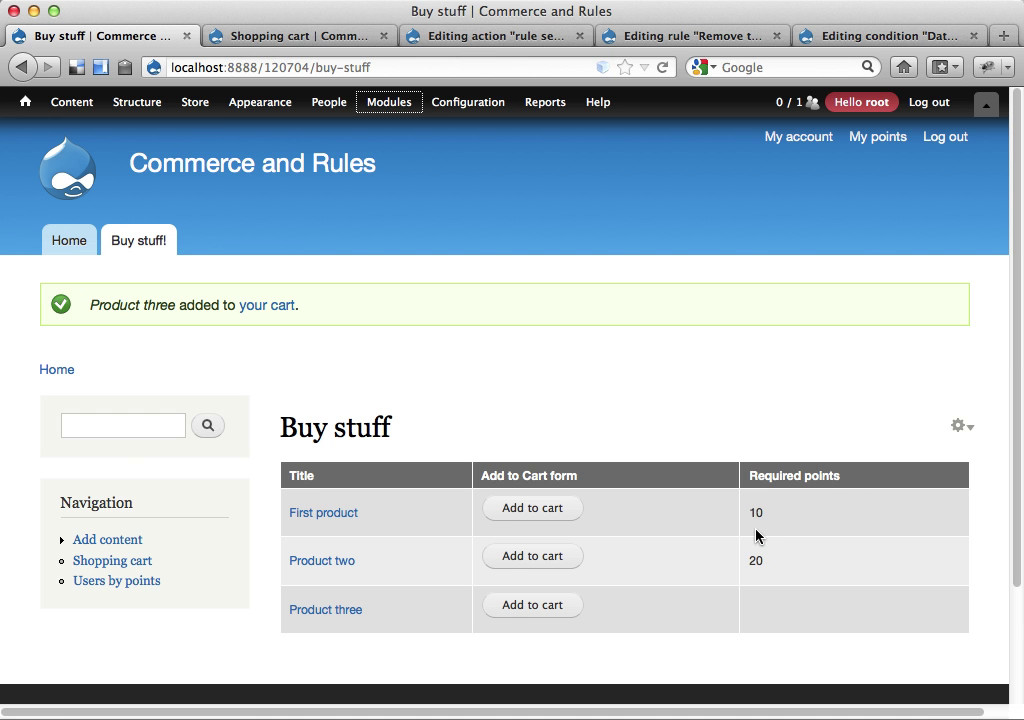
click(897, 37)
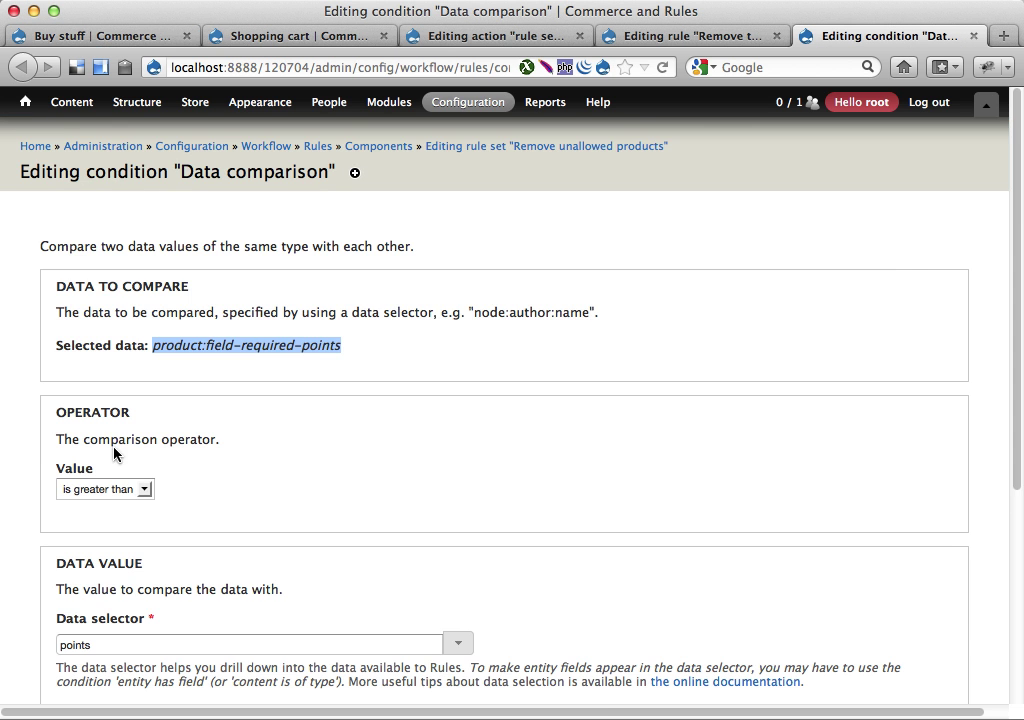
scroll(320, 491, down, 3)
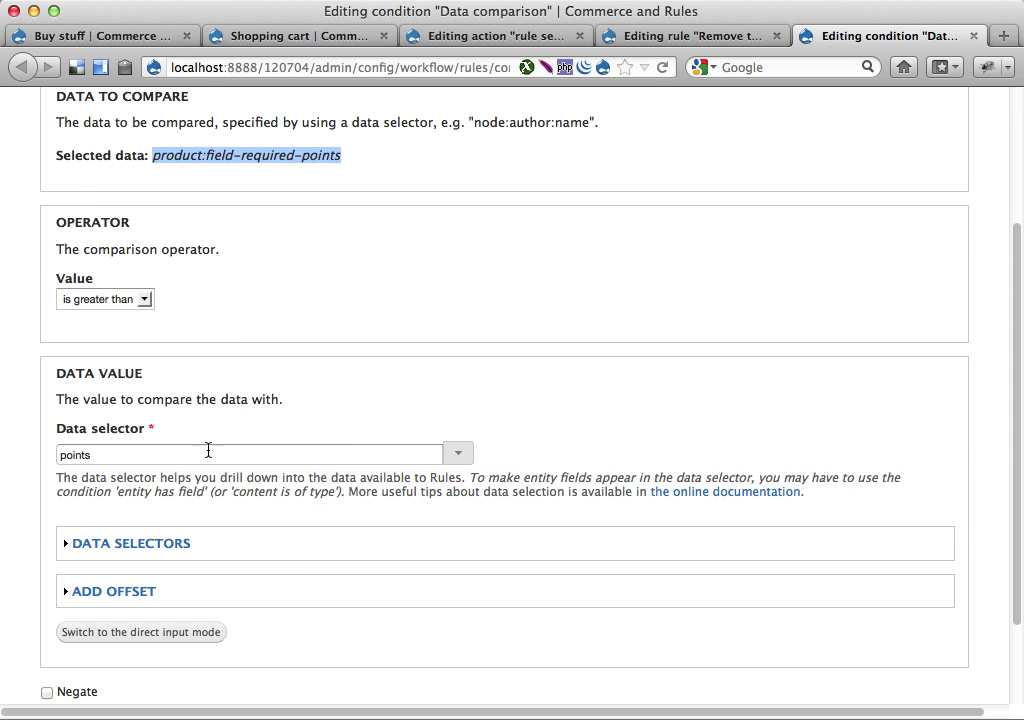
scroll(277, 460, down, 2)
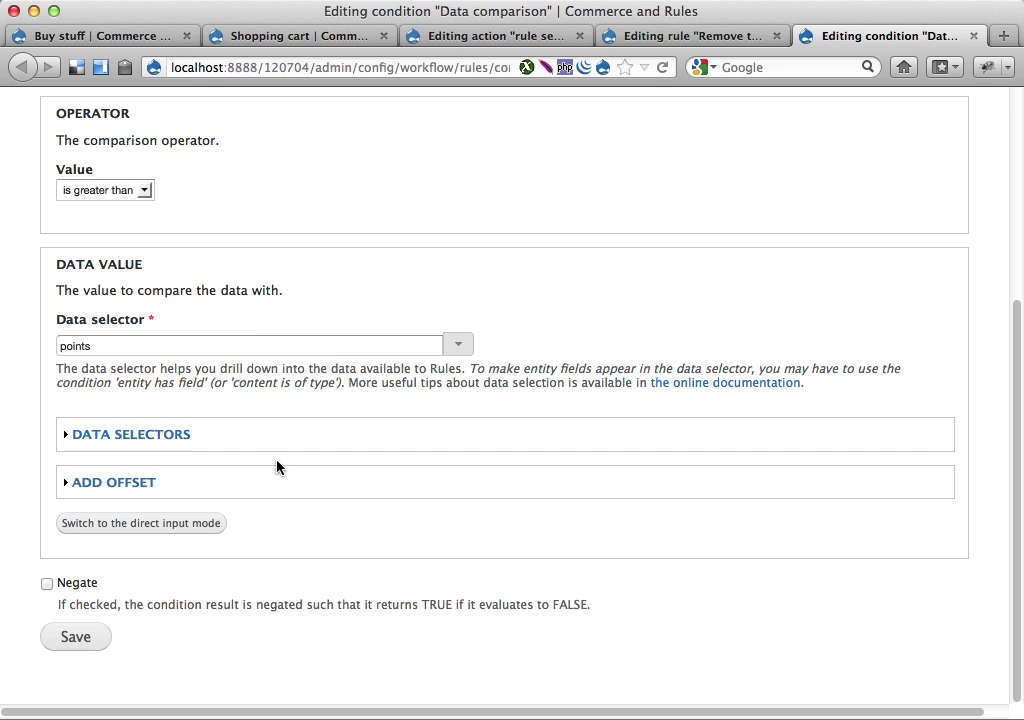
Recheck the compared value, then close the condition pages back to the rule overview.
key(super+w)
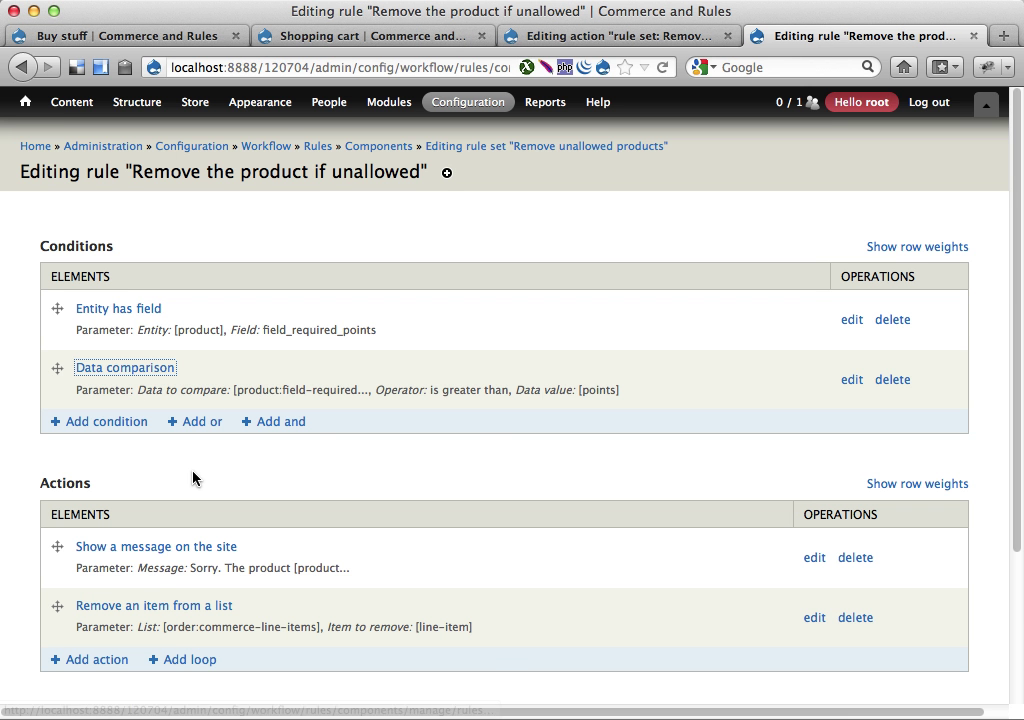
click(238, 330)
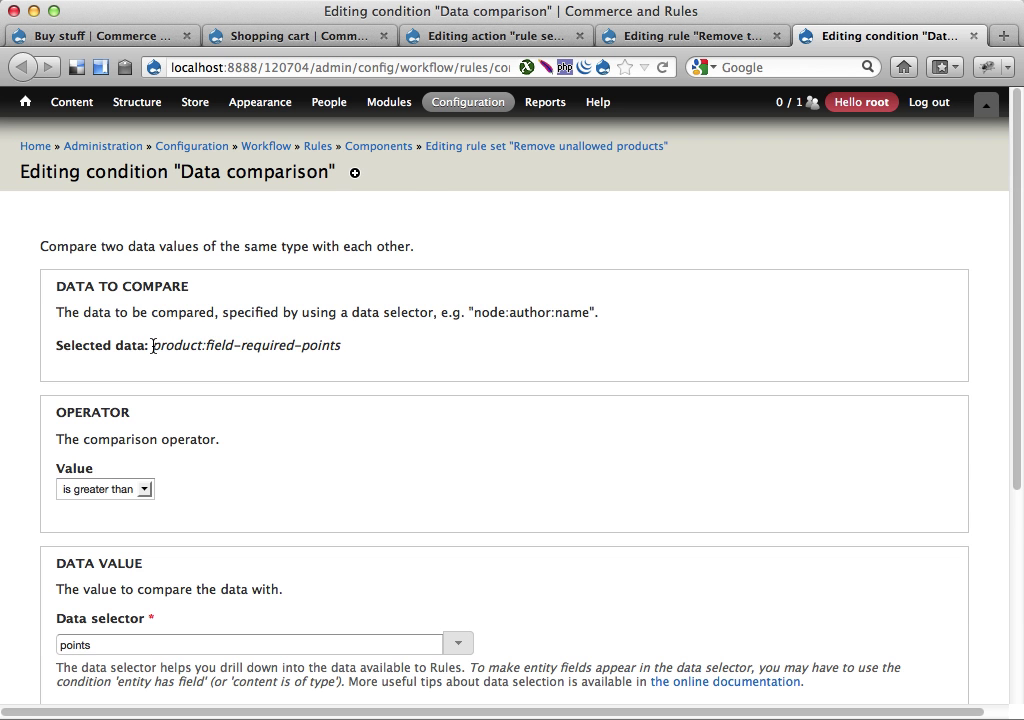
drag(153, 345, 341, 352)
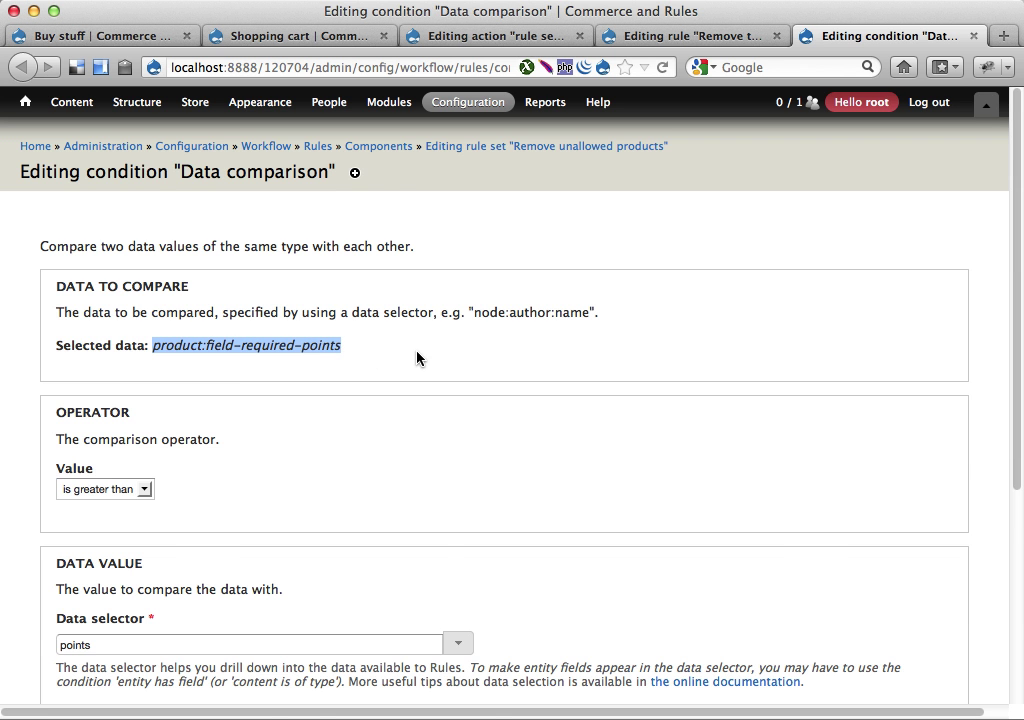
key(super+w)
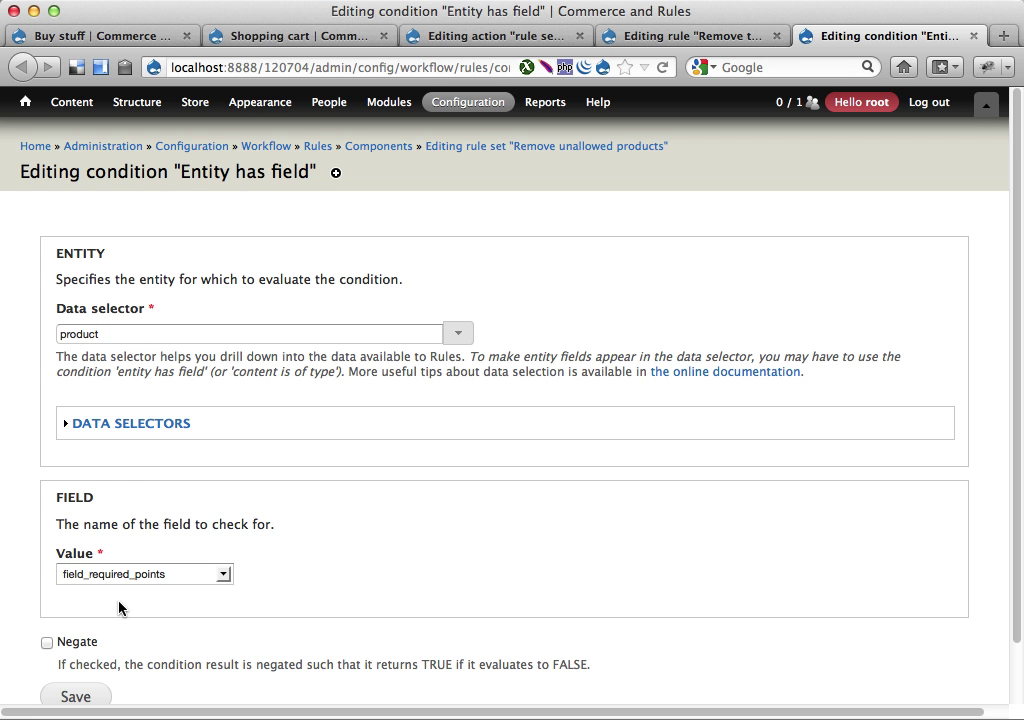
scroll(195, 580, down, 1)
scroll(203, 584, down, 1)
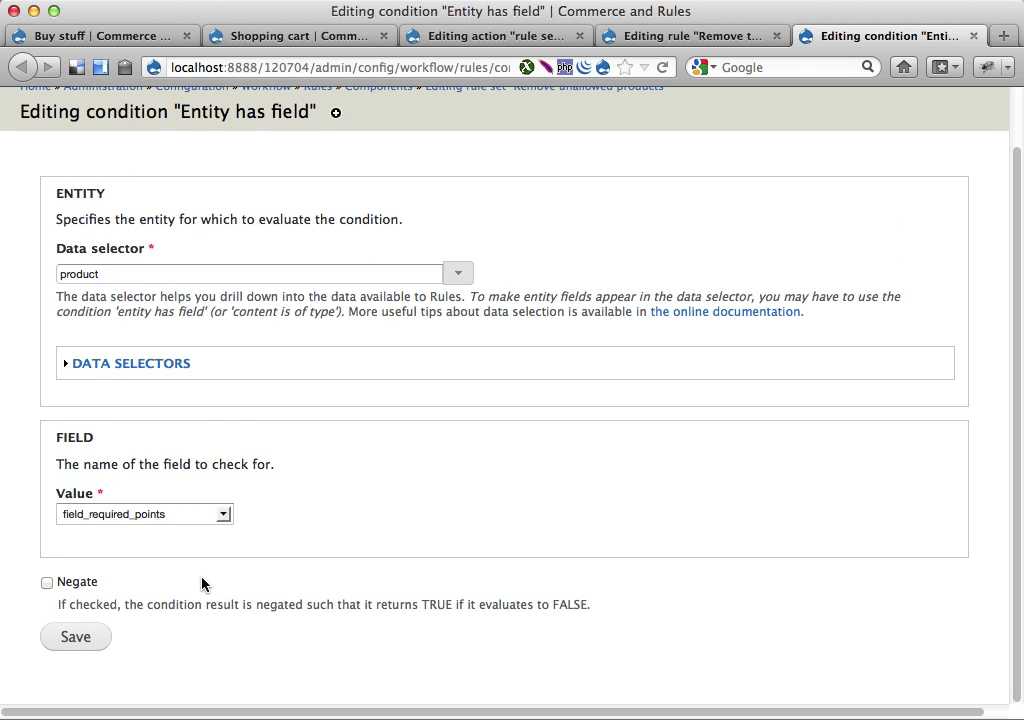
key(super+w)
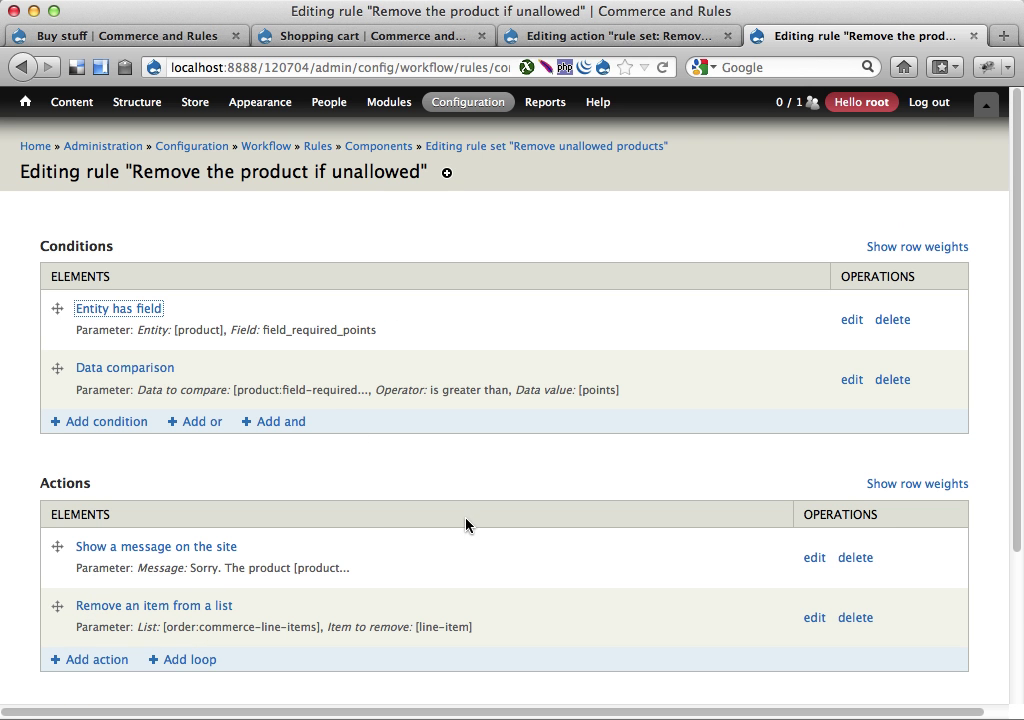
click(360, 389)
scroll(354, 471, down, 5)
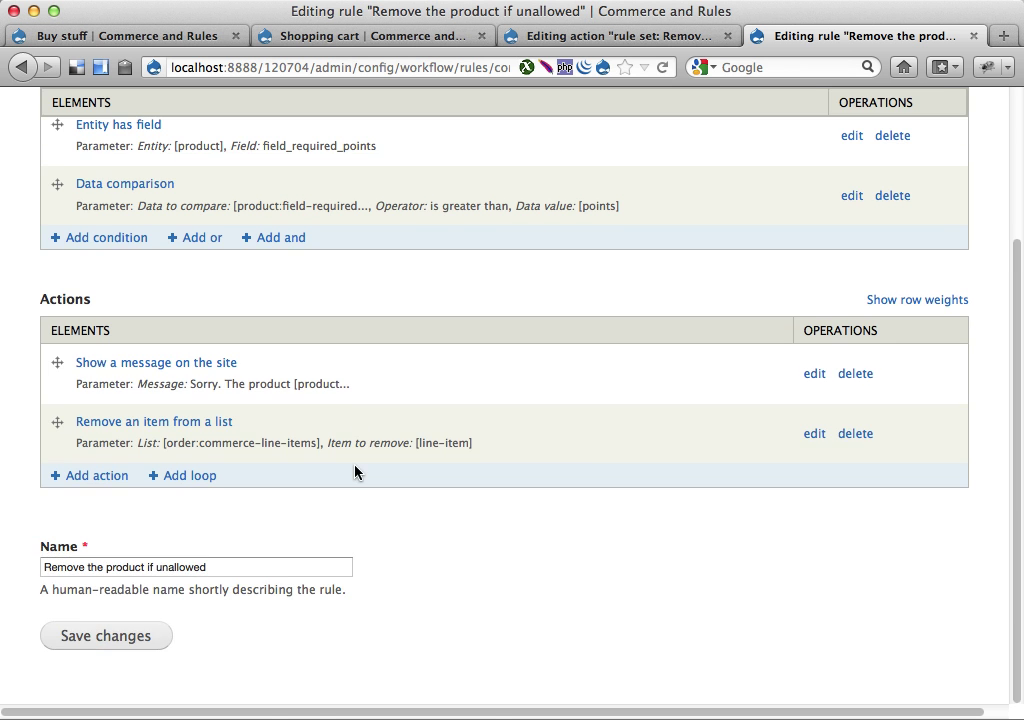
Insert 'points' after the token and 'the' before 'cart' in the Show a message text.
click(199, 365)
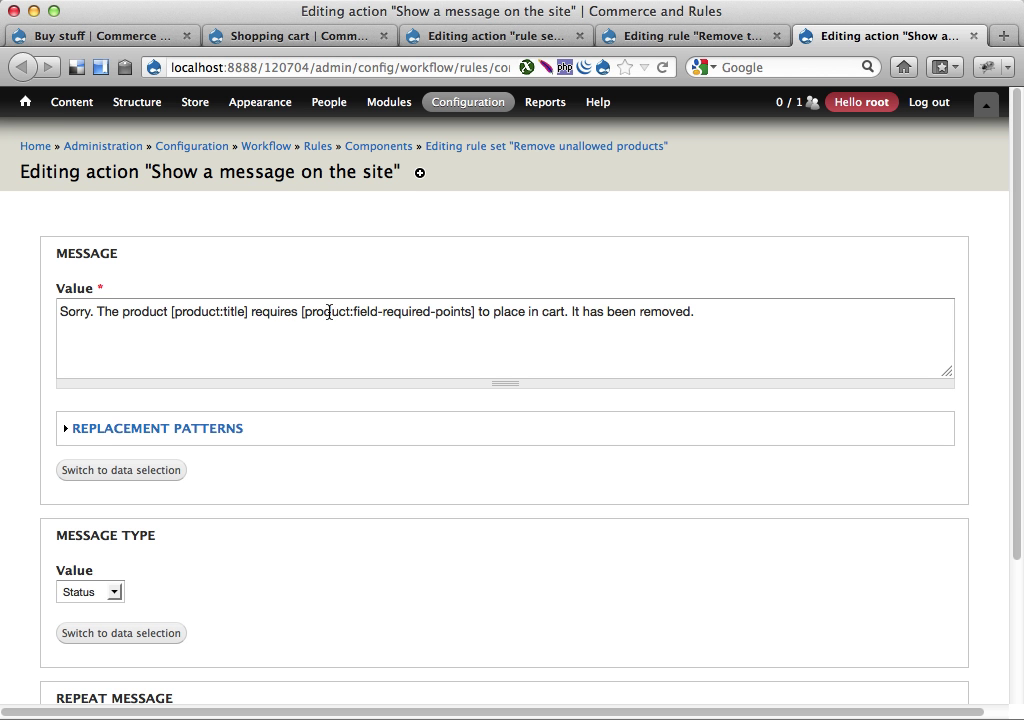
click(476, 313)
text(points)
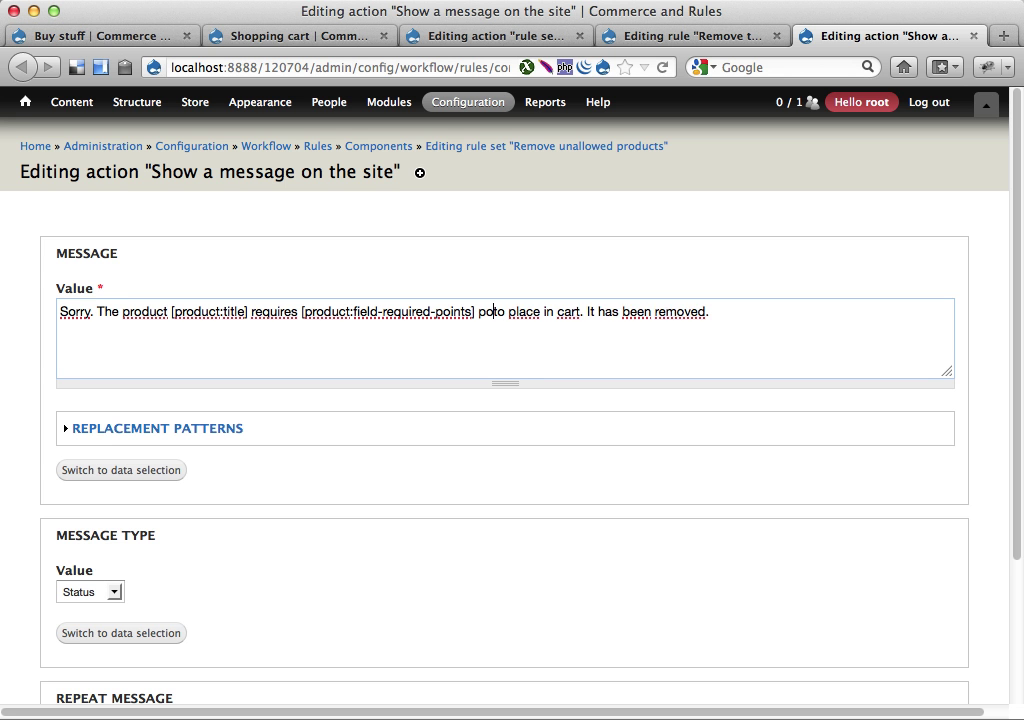
key(alt+Right)
key(alt+Right)
key(alt+Right)
text(the)
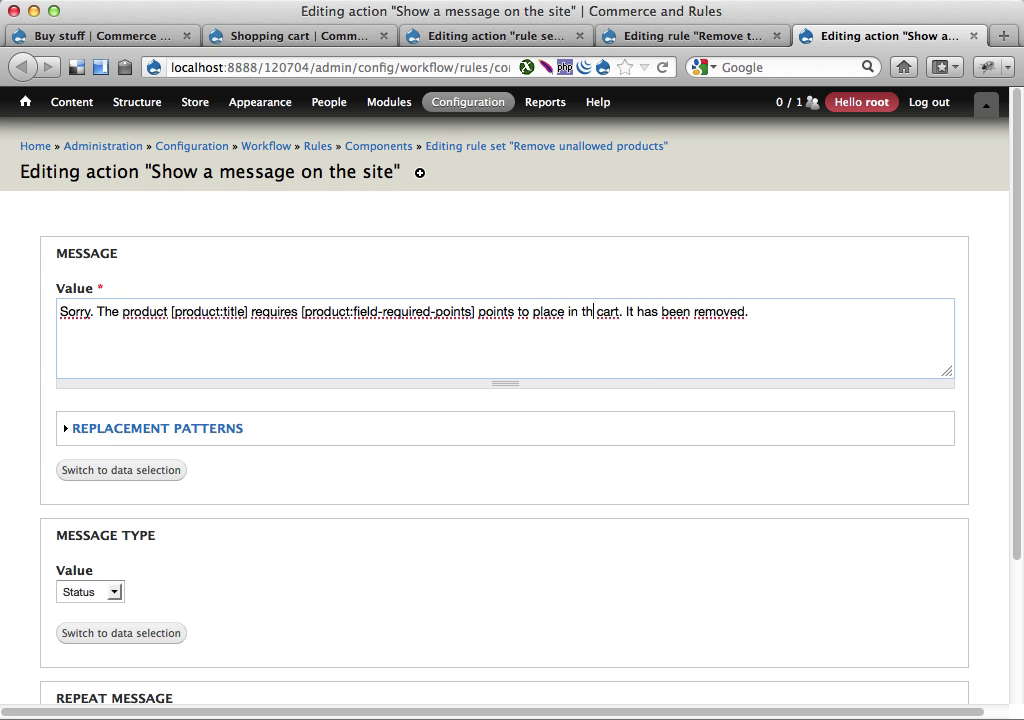
scroll(494, 439, down, 3)
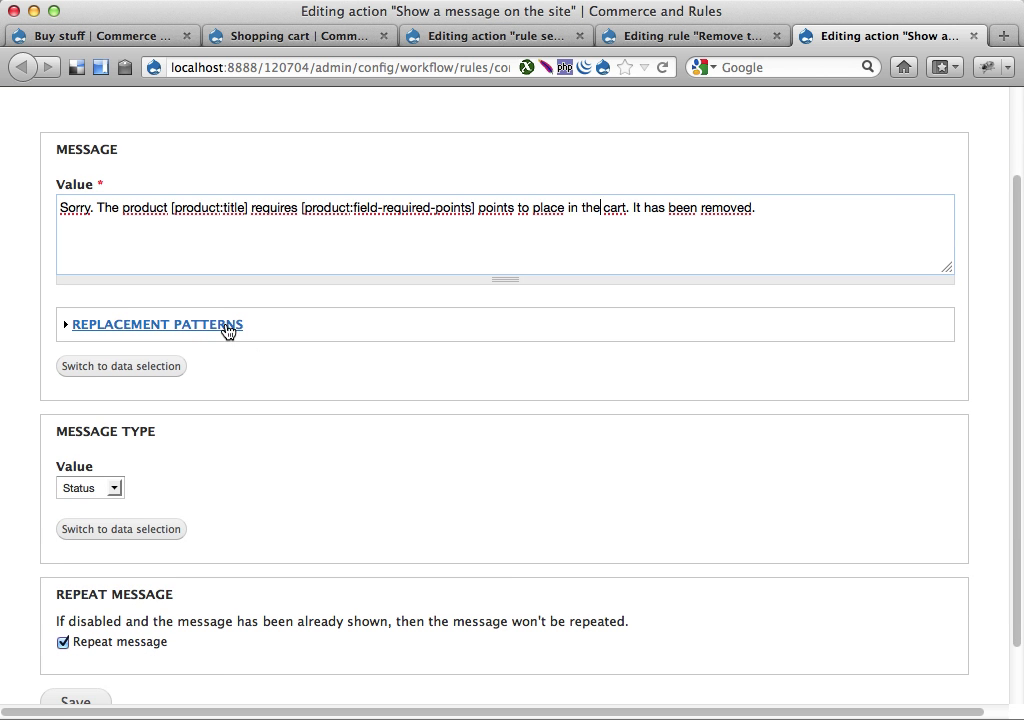
click(862, 212)
key(super+a)
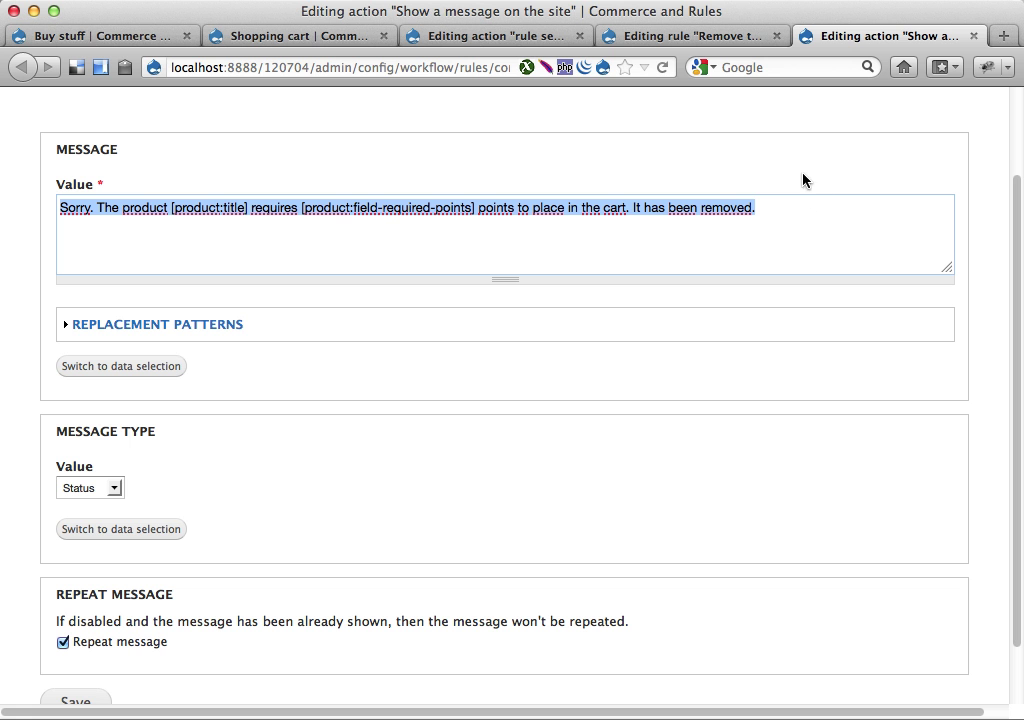
click(810, 222)
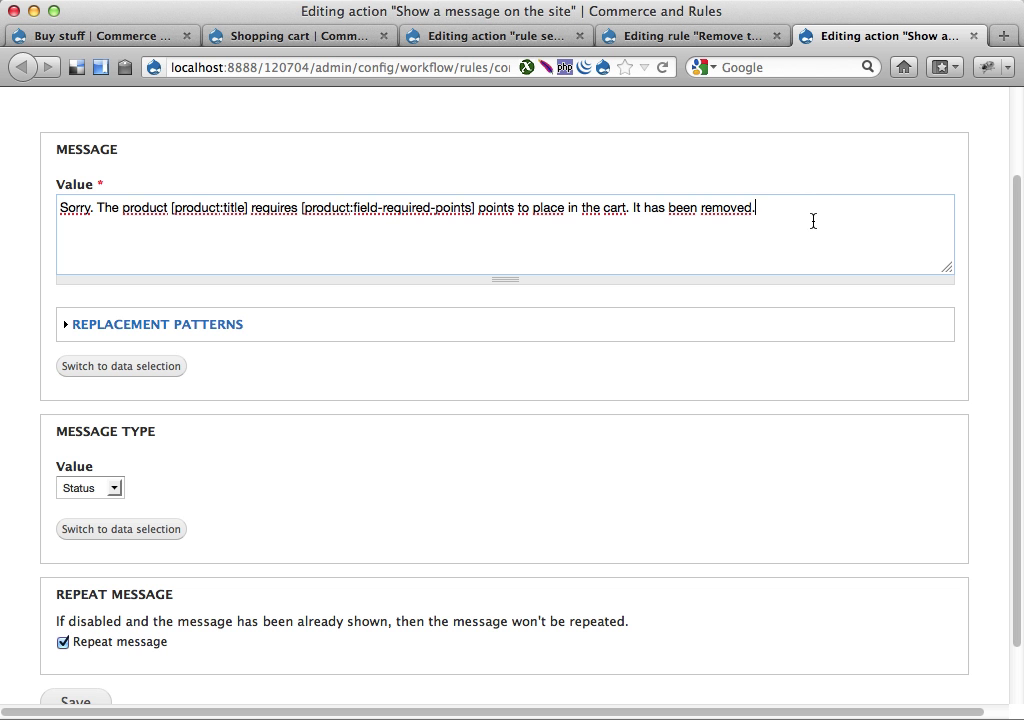
Save the corrected removal message action.
scroll(130, 475, down, 1)
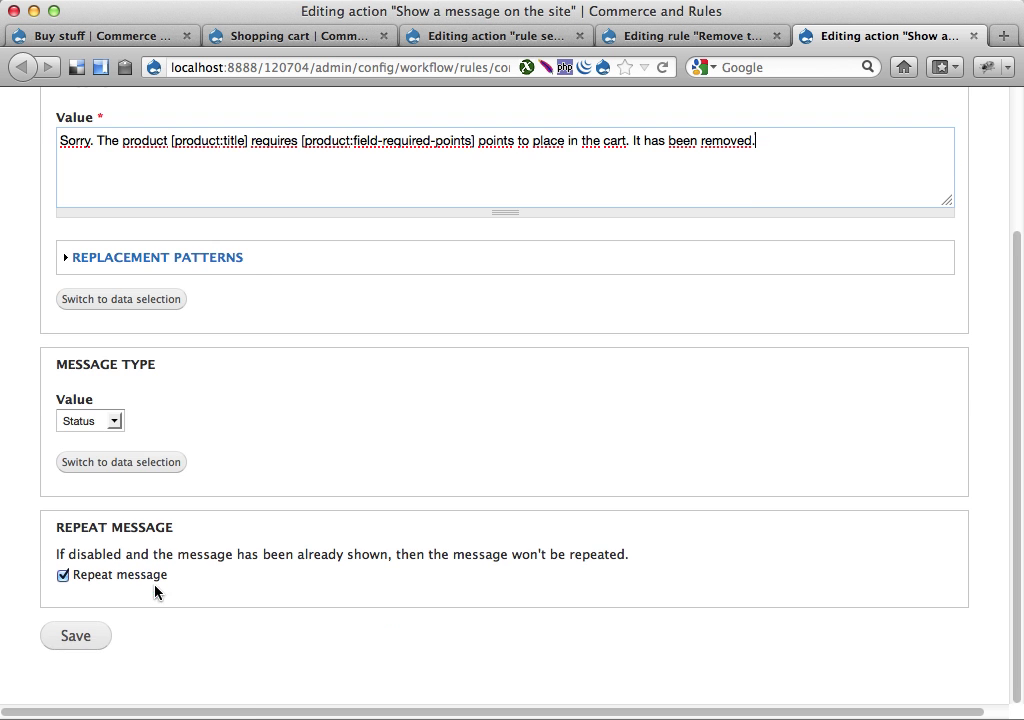
click(79, 637)
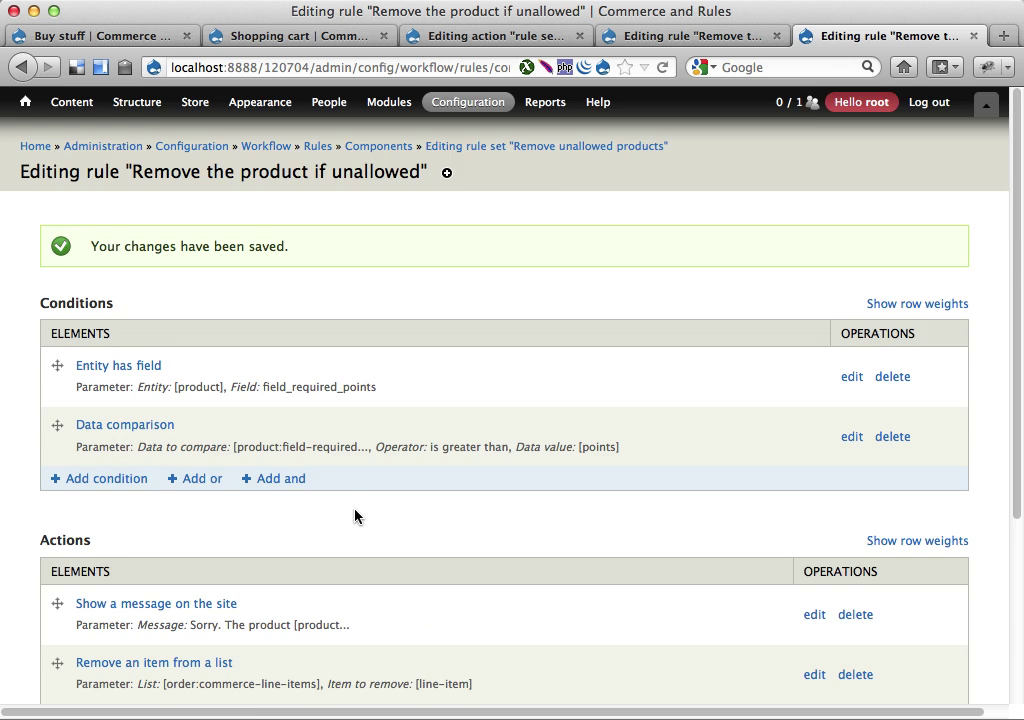
scroll(393, 502, down, 5)
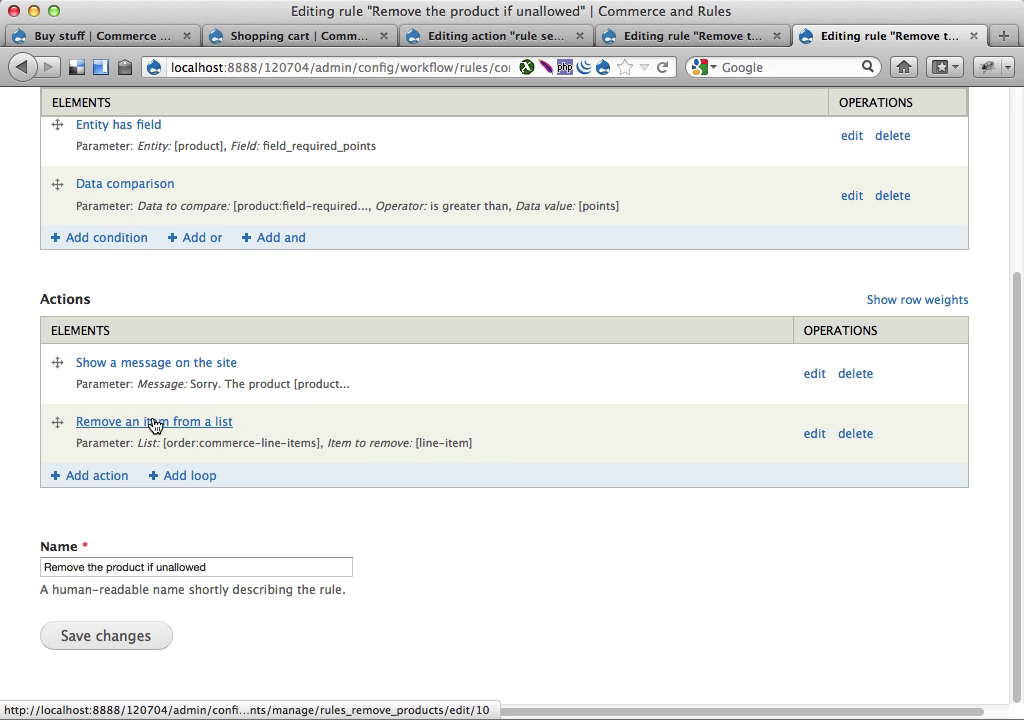
Inspect the Remove an item from a list action, then choose to delete it.
drag(269, 421, 80, 427)
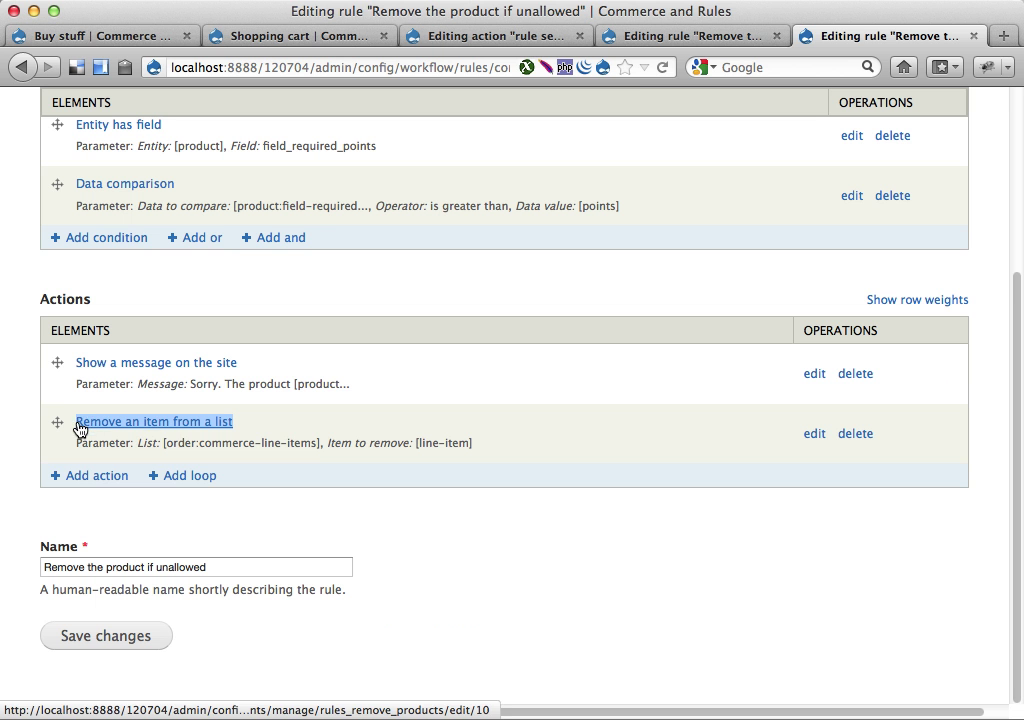
click(180, 428)
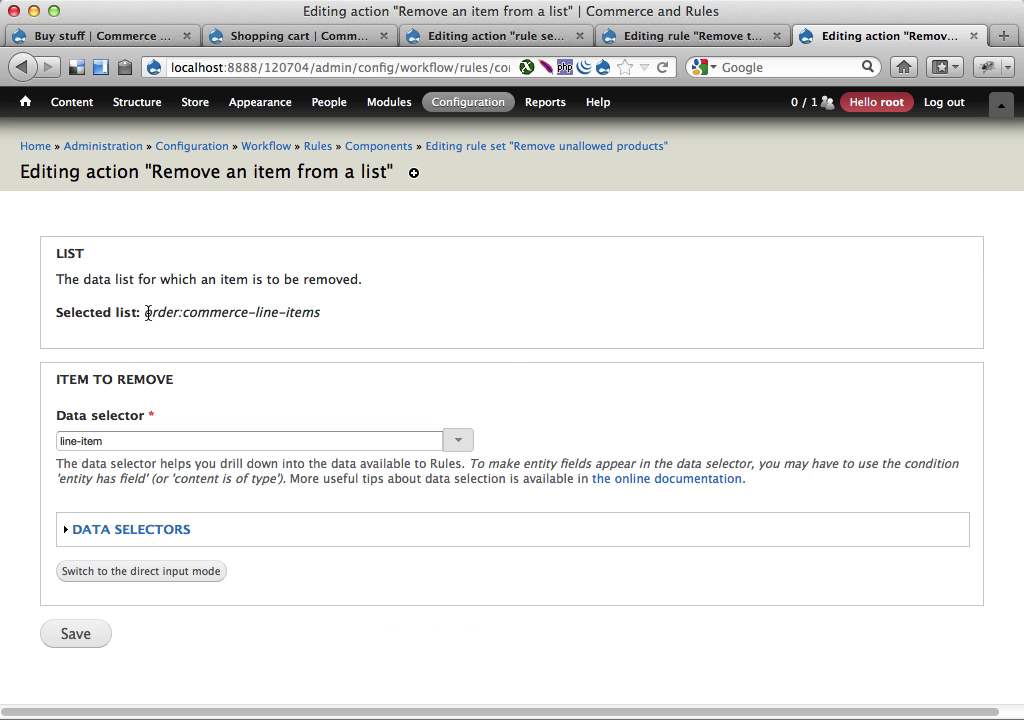
drag(147, 313, 294, 312)
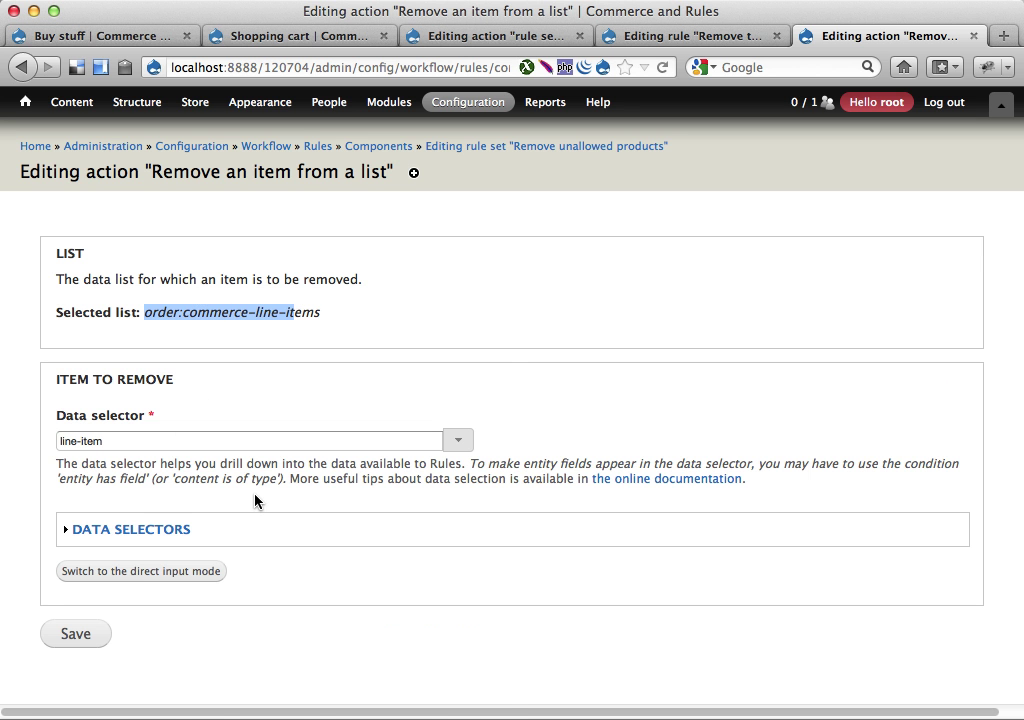
key(BackSpace)
click(857, 436)
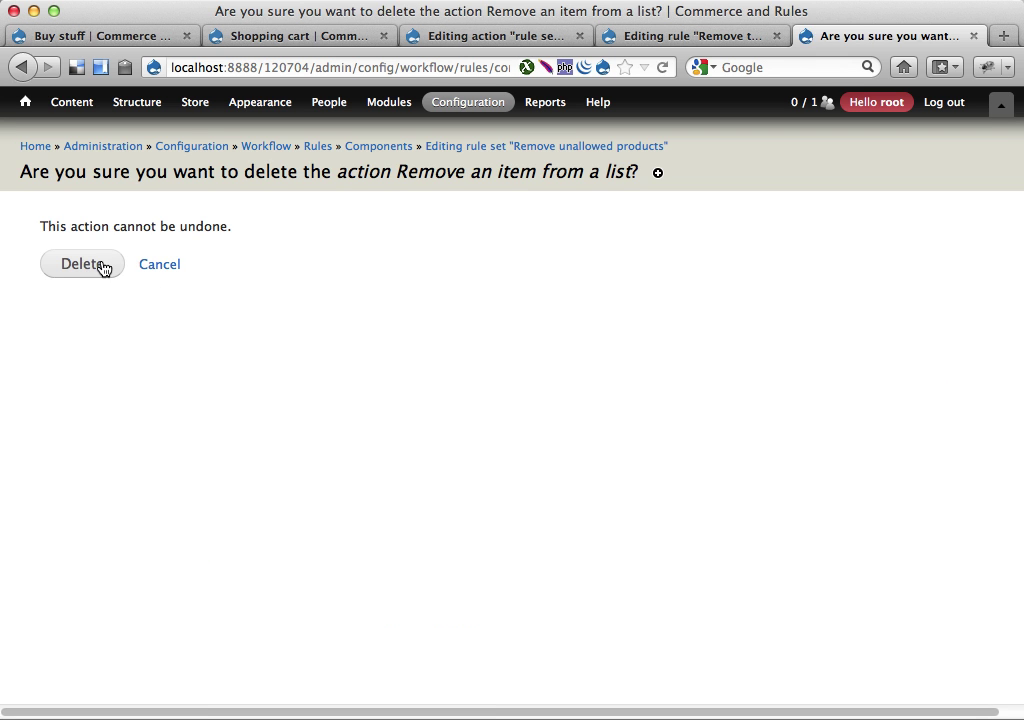
Confirm the deletion and add a new Remove an item from a list action.
click(101, 266)
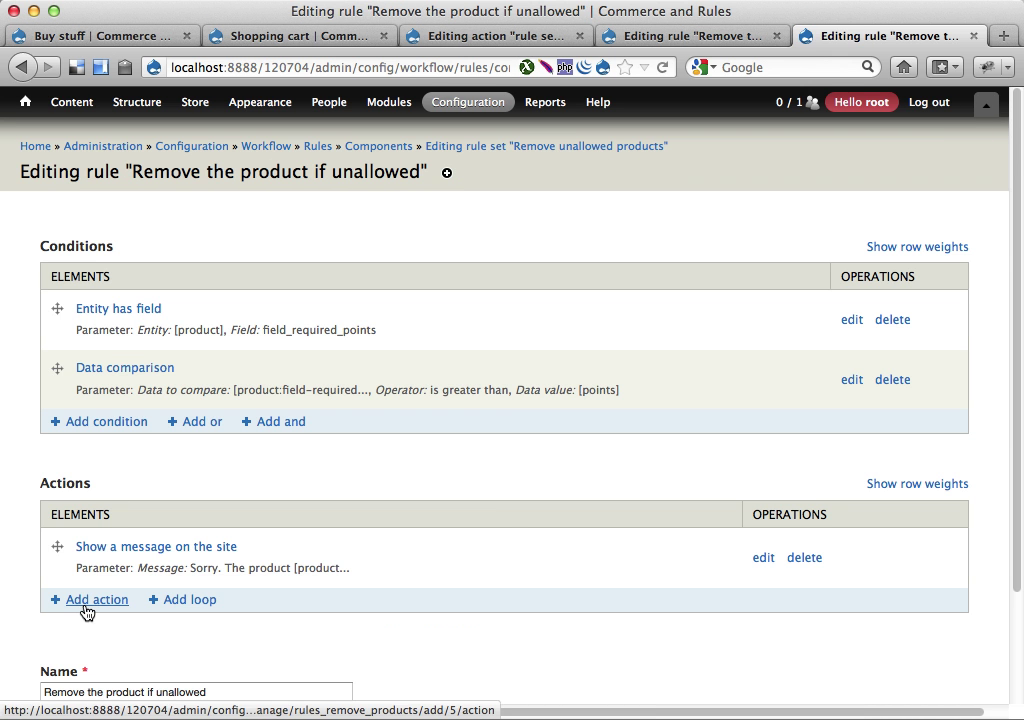
click(88, 599)
click(222, 278)
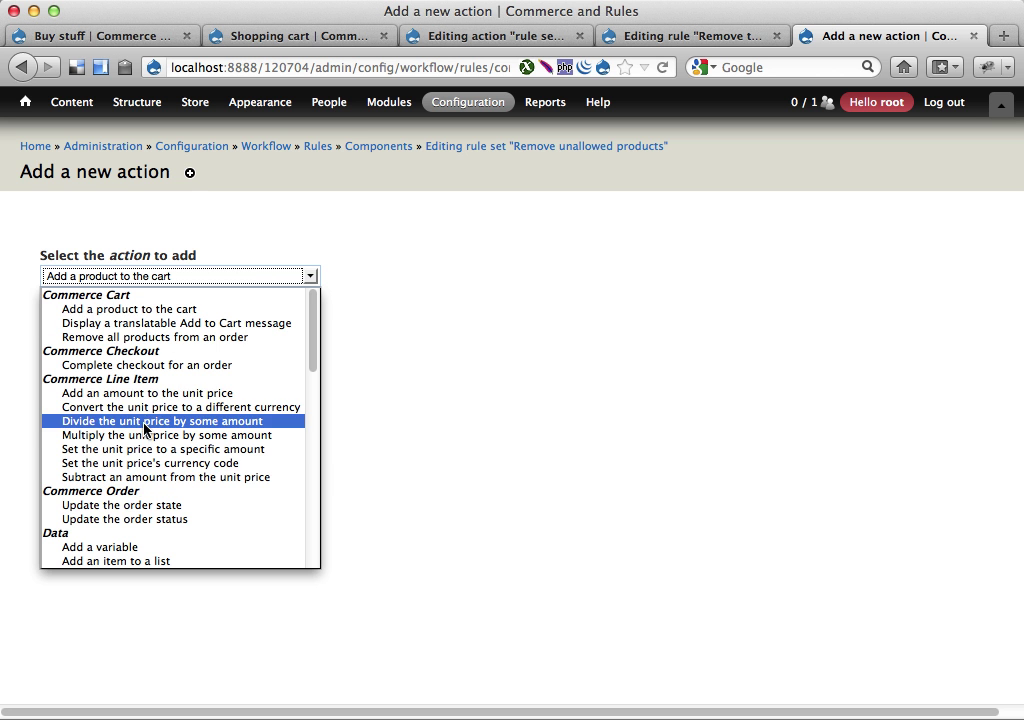
scroll(135, 470, down, 3)
scroll(130, 470, down, 1)
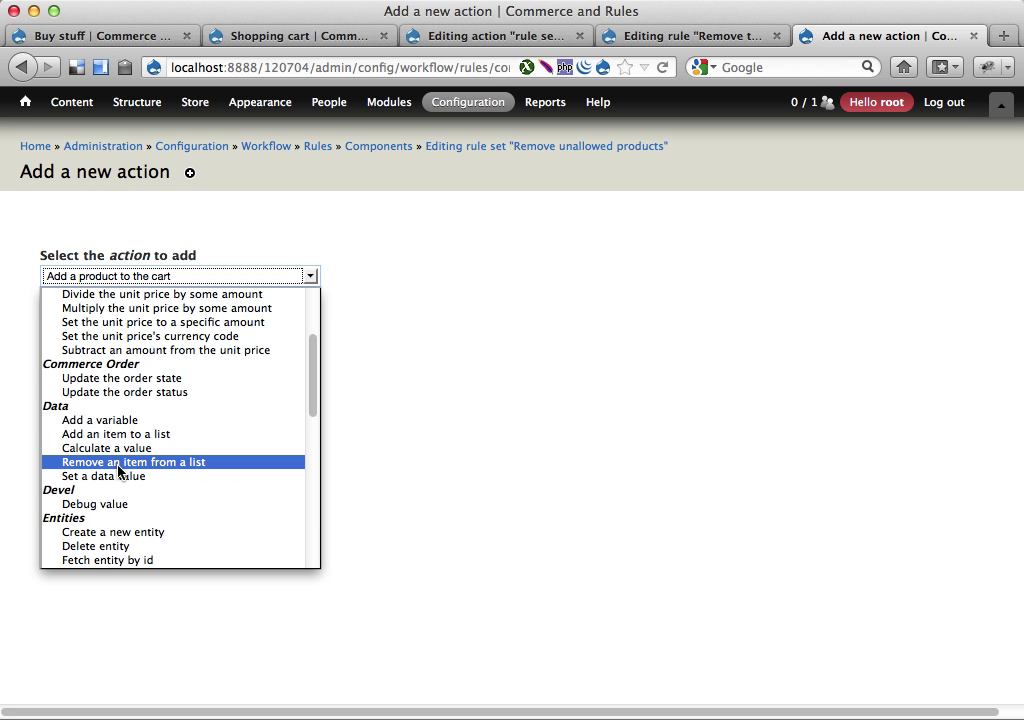
click(119, 463)
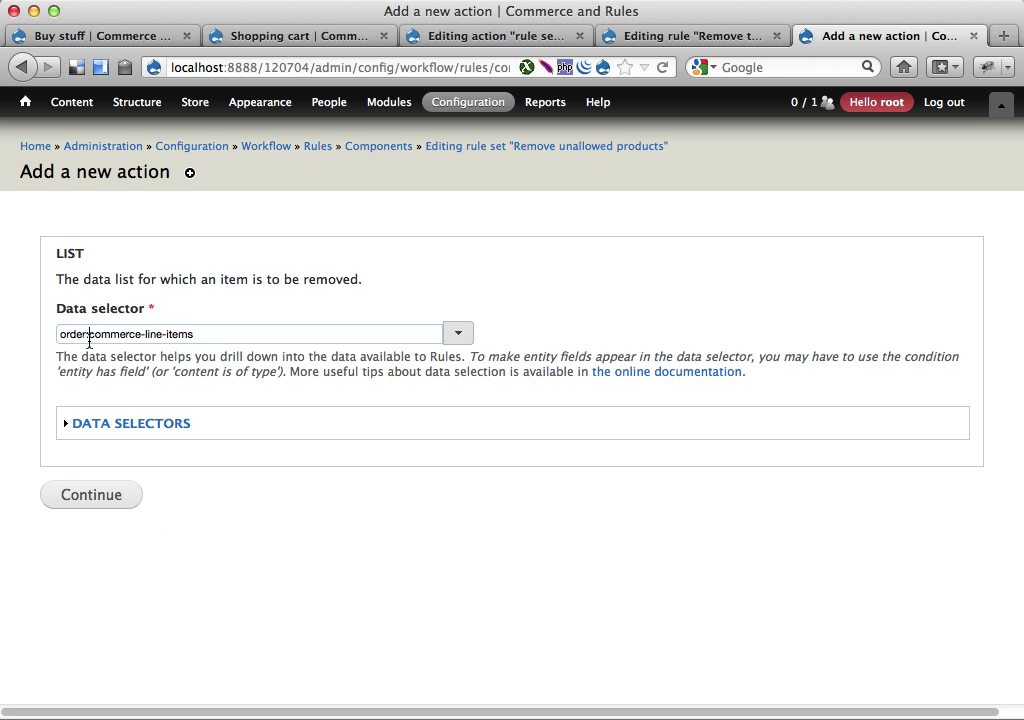
Set list to order:commerce-line-items and item to line-item, then save the action.
drag(88, 334, 215, 338)
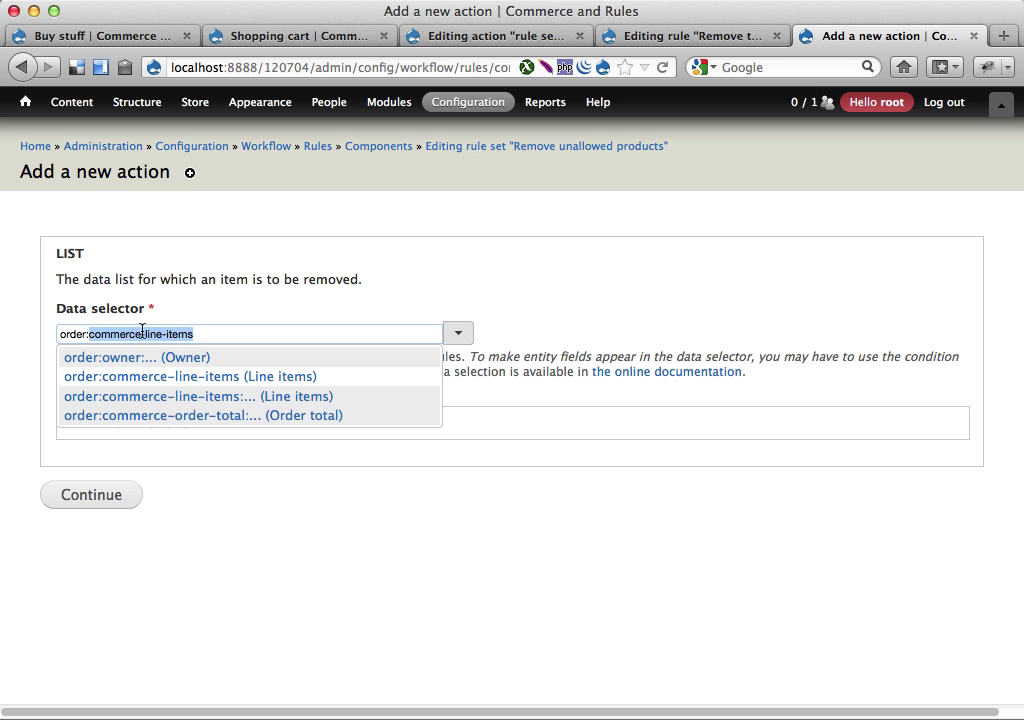
click(576, 280)
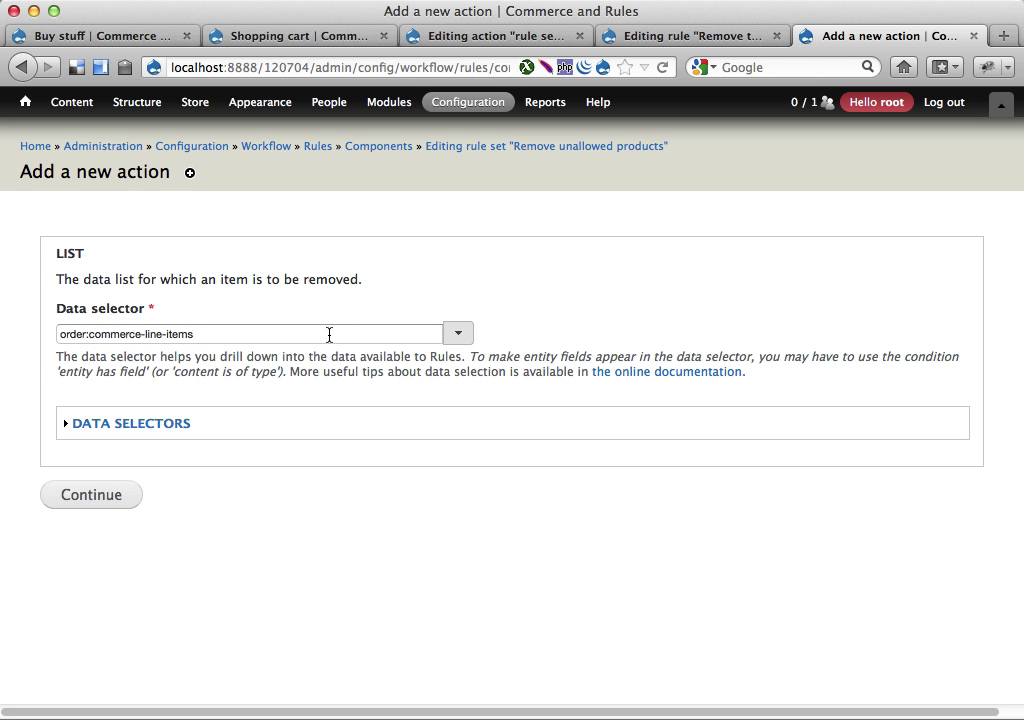
click(87, 496)
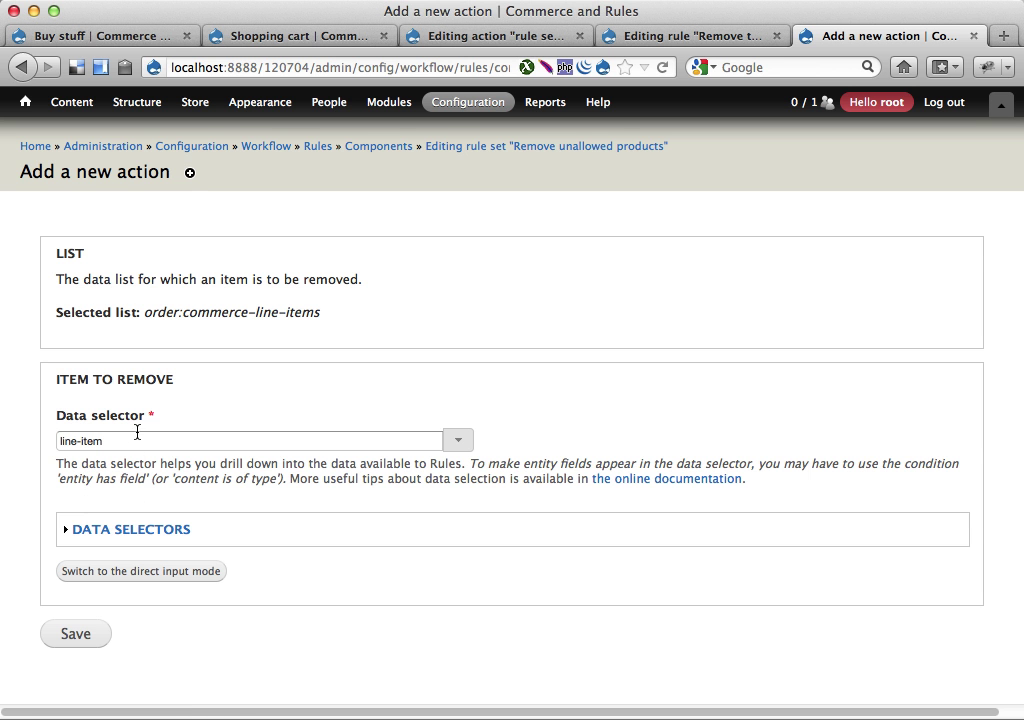
click(133, 441)
drag(133, 441, 21, 437)
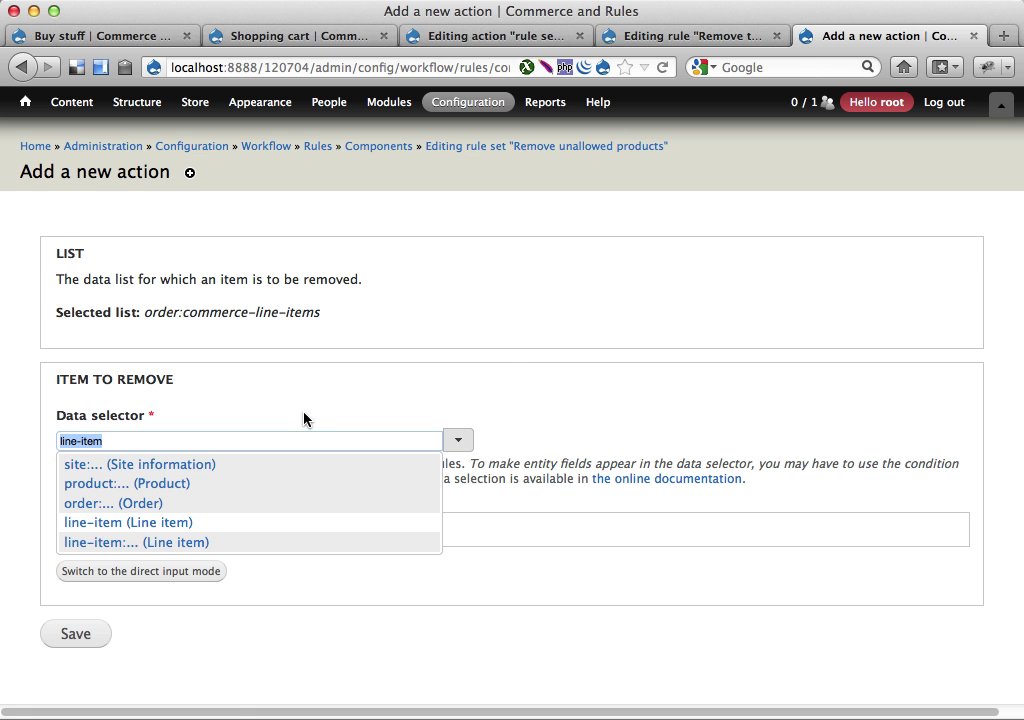
key(Escape)
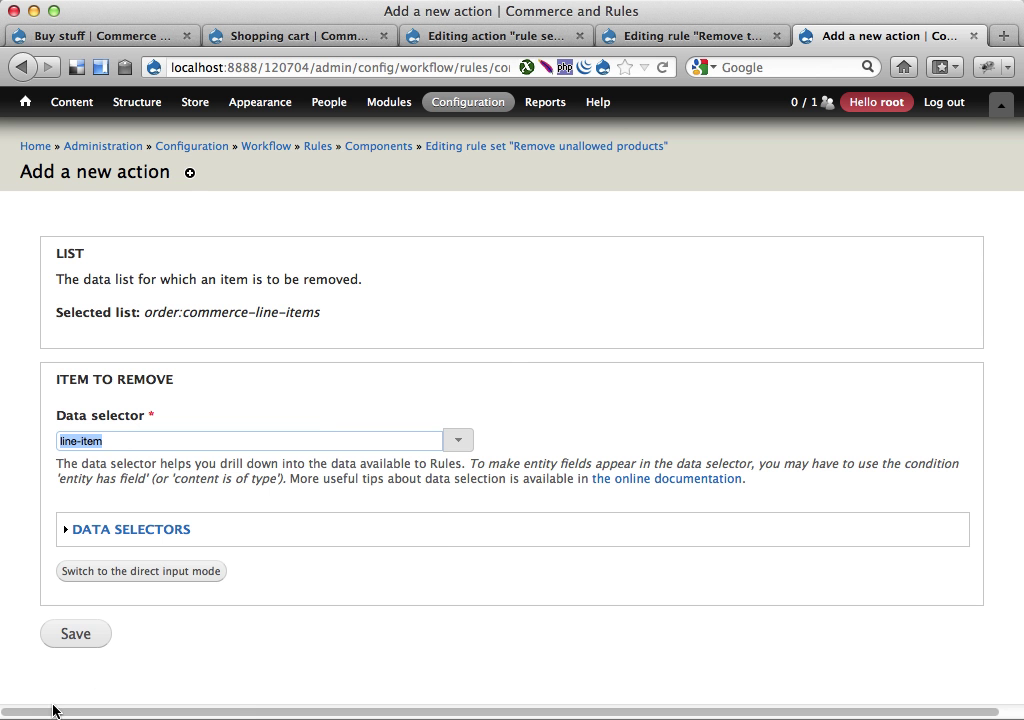
click(75, 640)
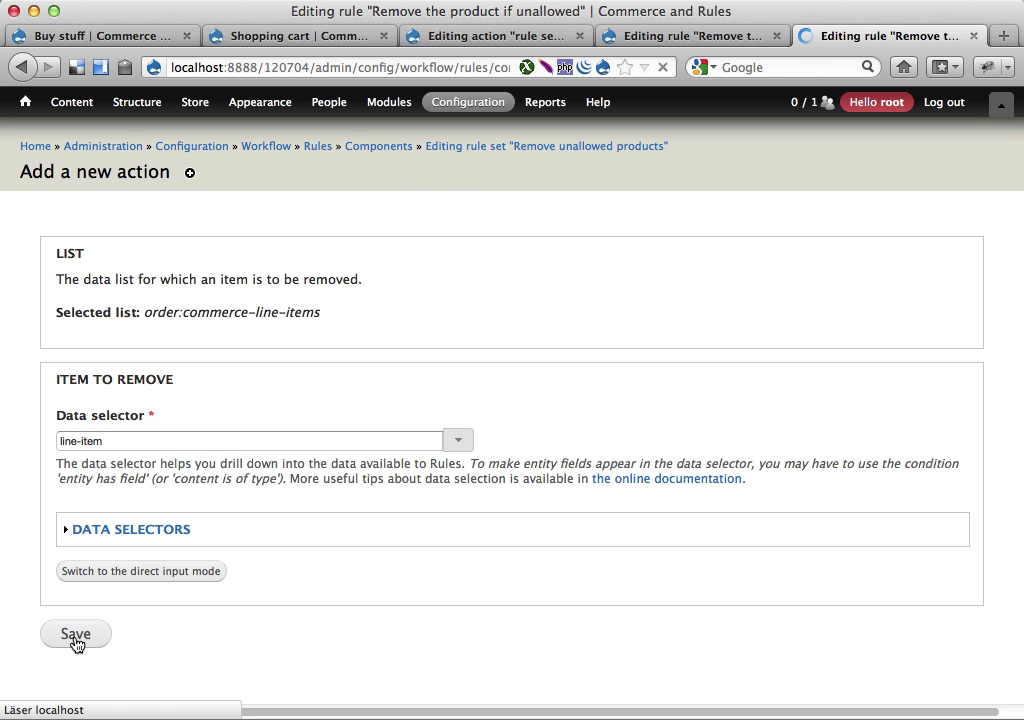
scroll(402, 505, down, 5)
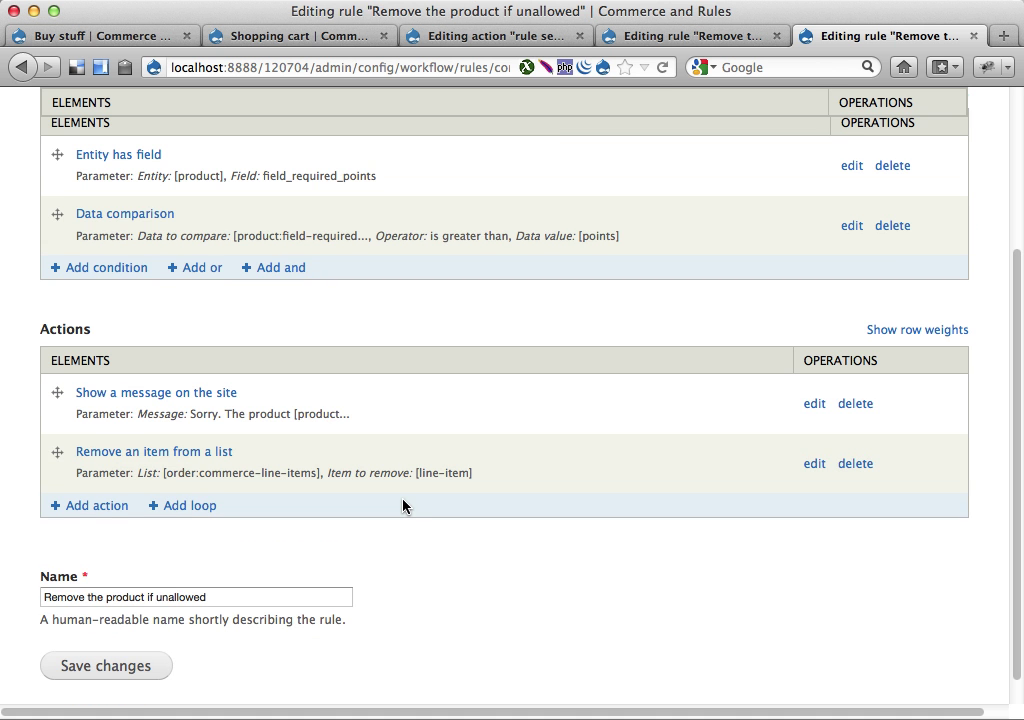
scroll(528, 423, up, 5)
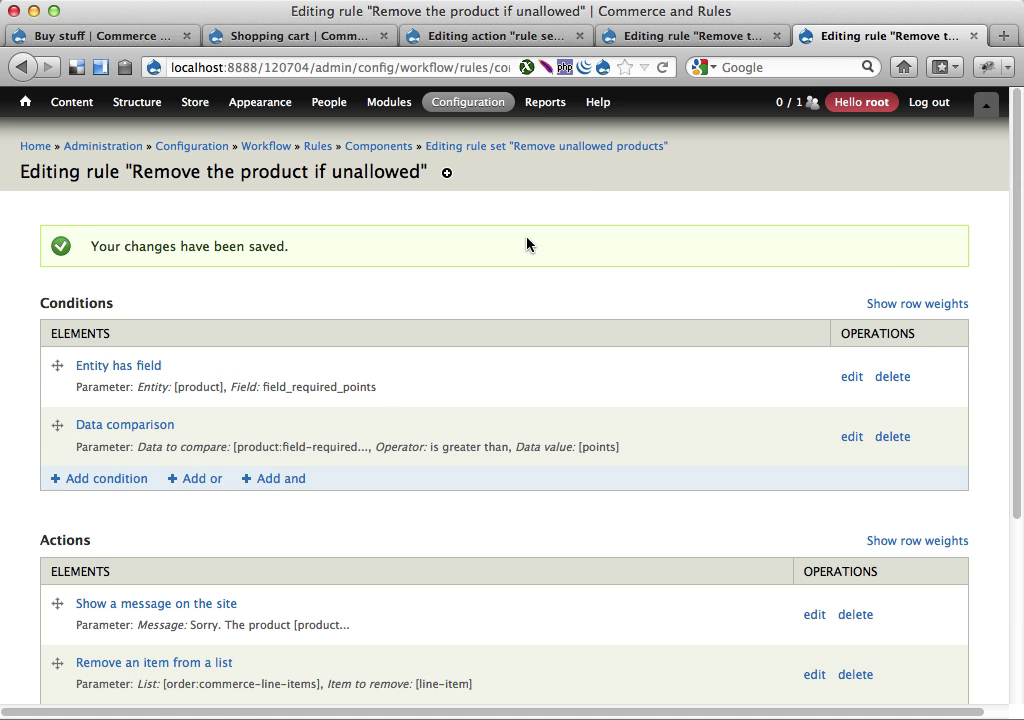
Try adding First product to the cart, confirm the 10-points refusal, and verify only Product three ($25.00) remains.
click(90, 33)
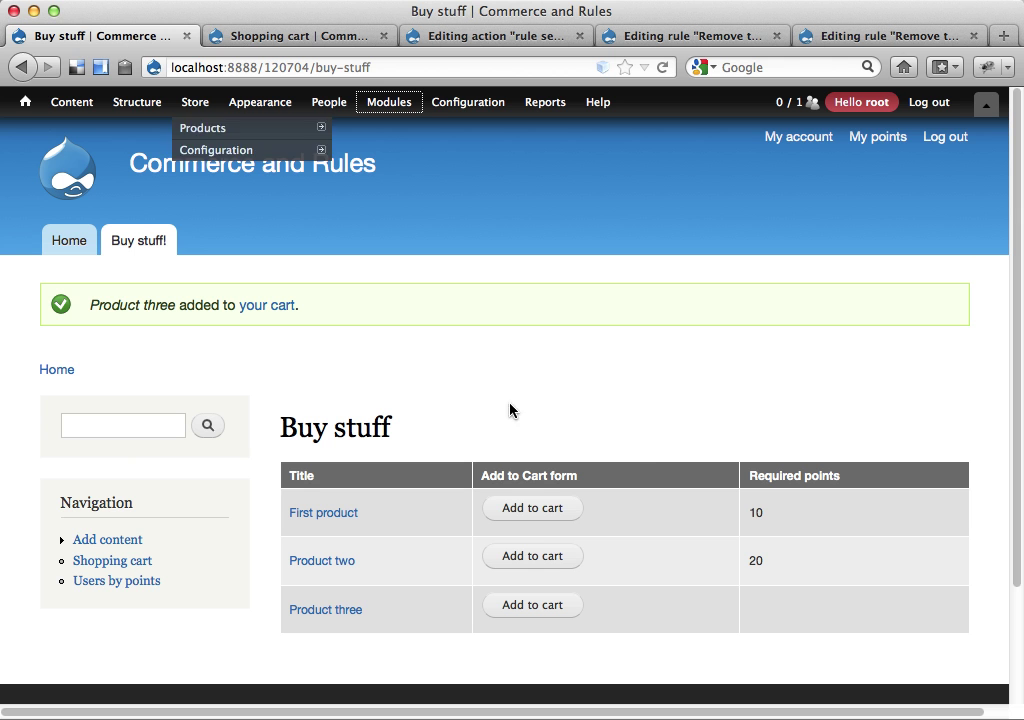
click(532, 510)
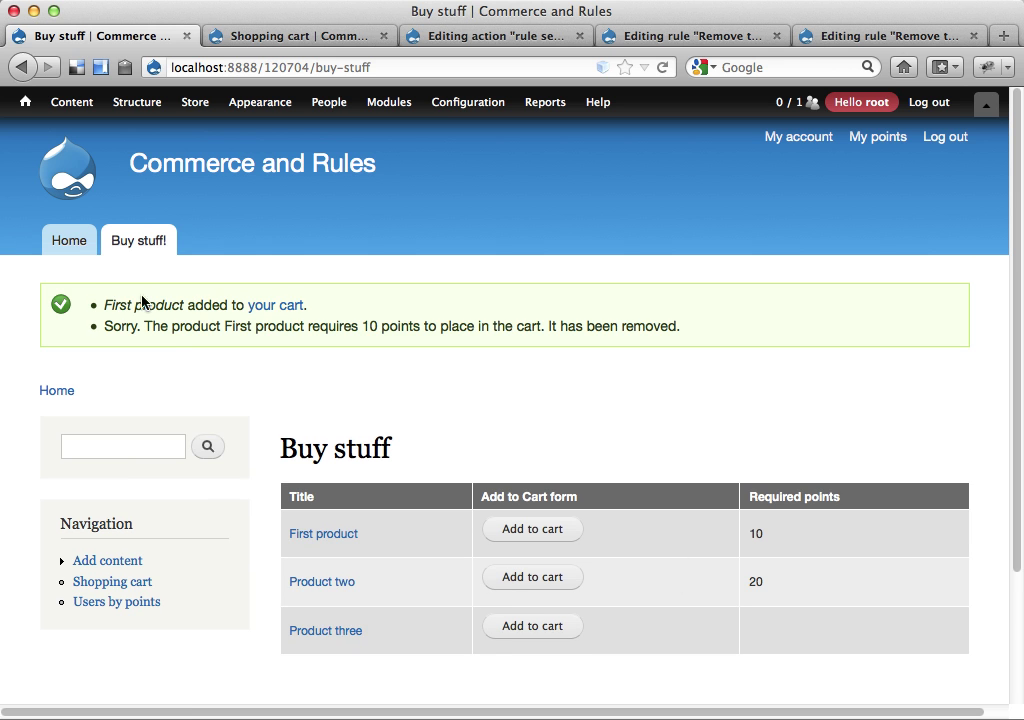
drag(140, 330, 583, 335)
click(592, 324)
key(ctrl+Tab)
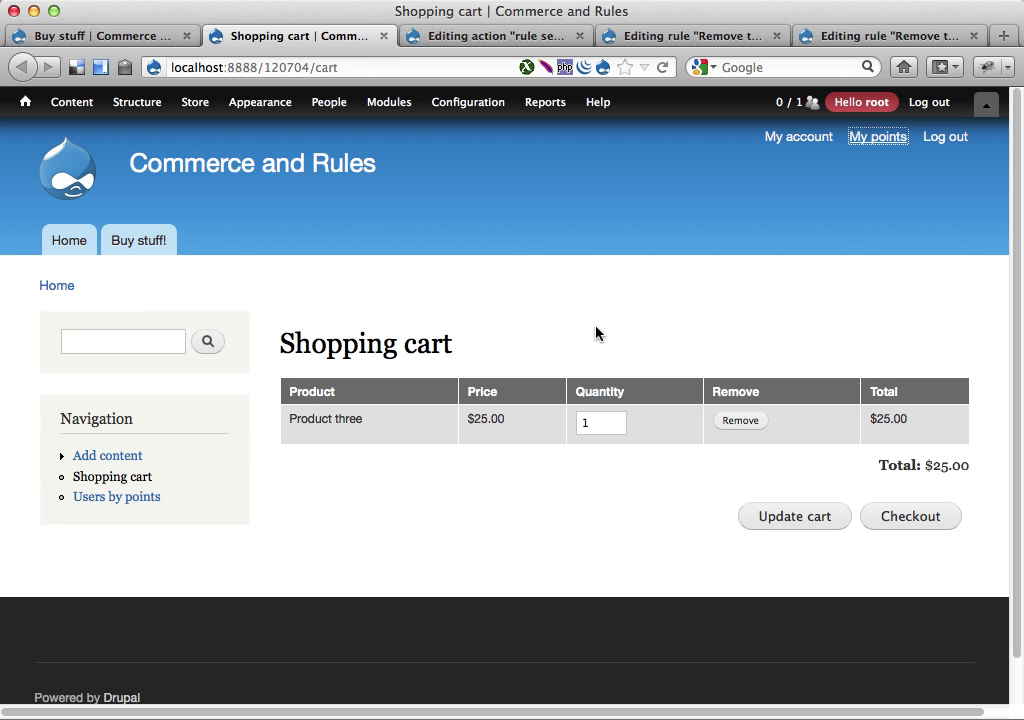
key(ctrl+shift+Tab)
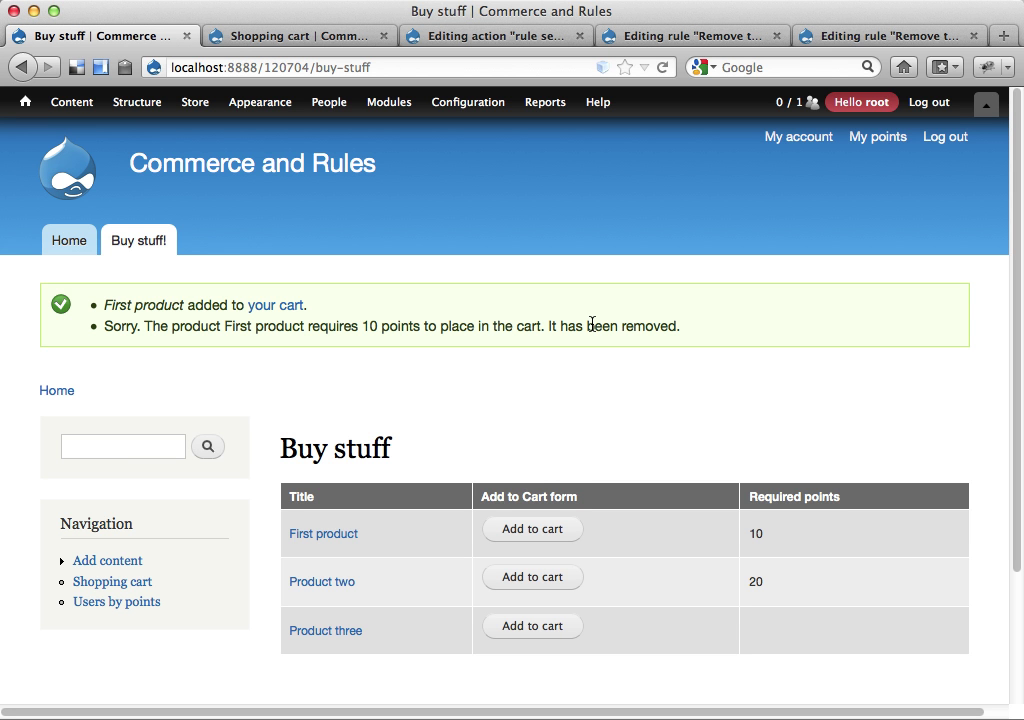
click(311, 38)
key(super+r)
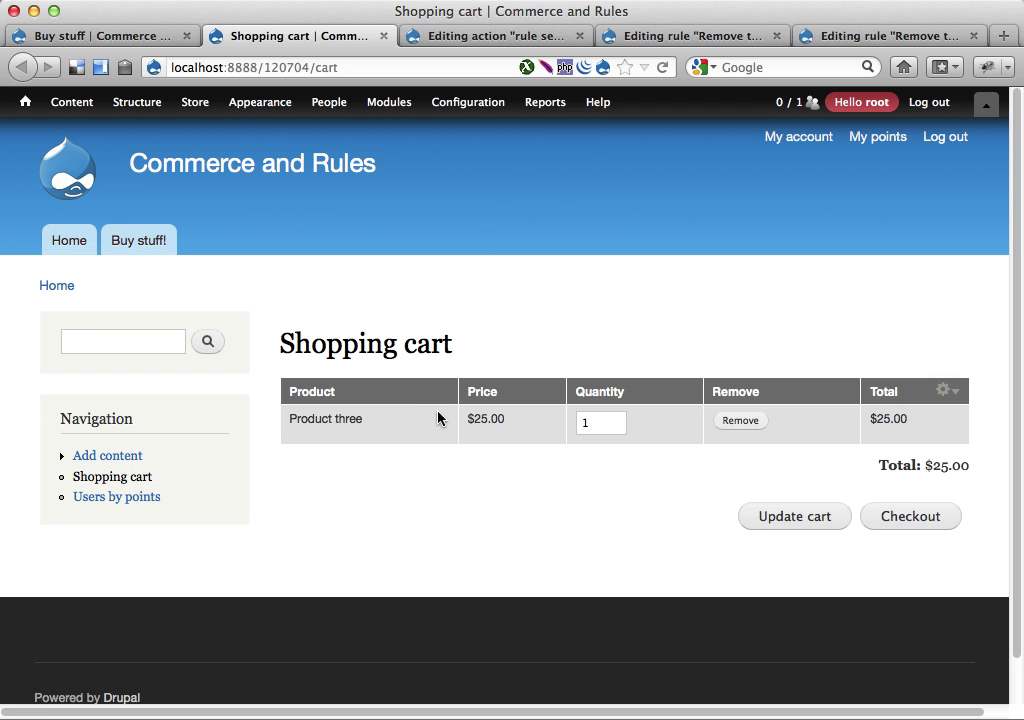
Edit the user's existing points transaction, changing the approved points from 2 to 15.
click(880, 141)
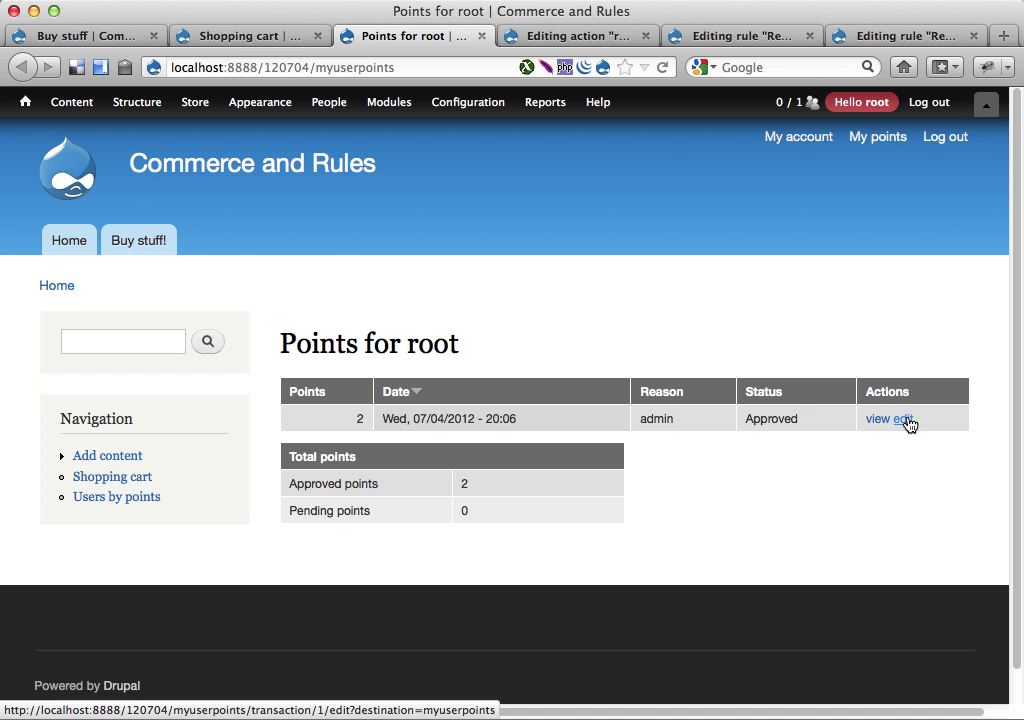
click(905, 420)
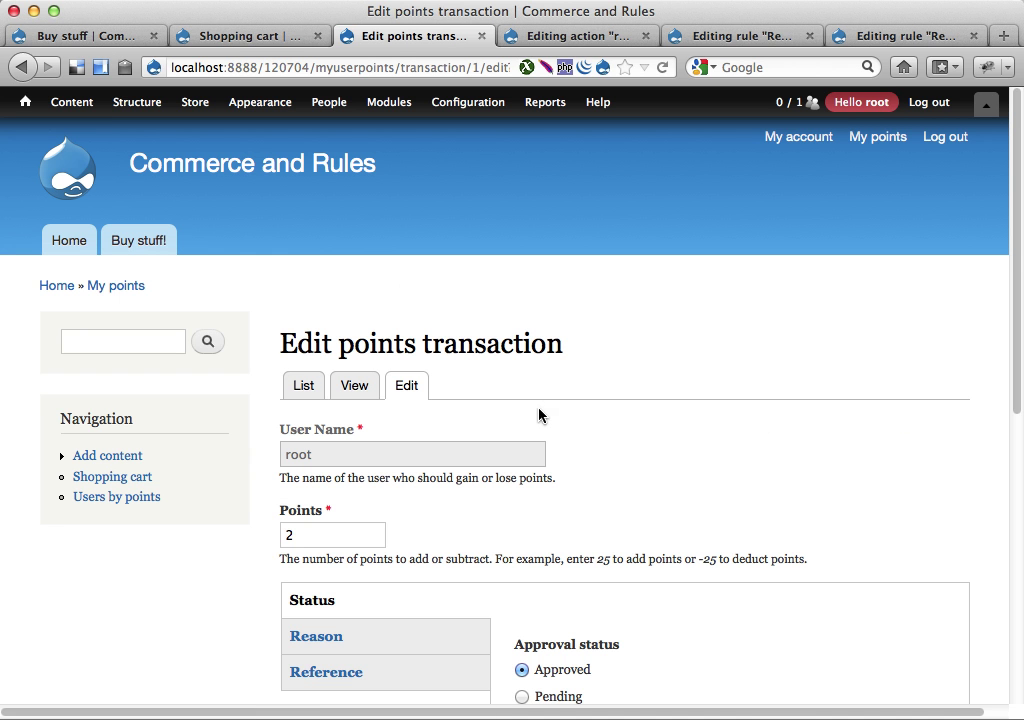
double_click(309, 532)
text(15)
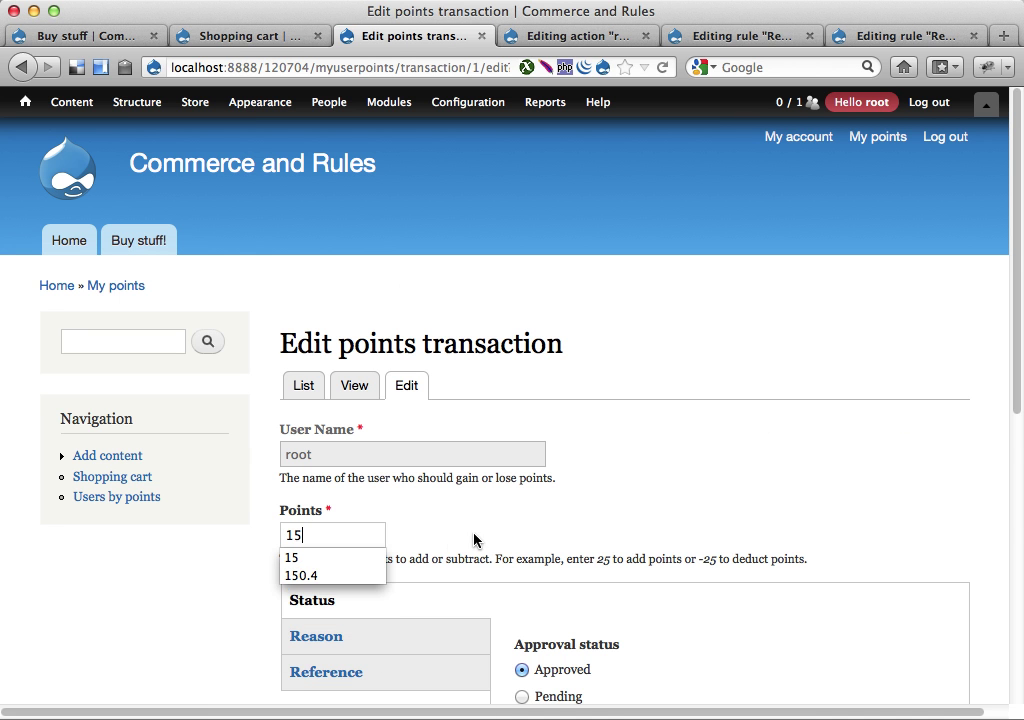
scroll(476, 540, down, 4)
scroll(474, 540, down, 5)
click(314, 488)
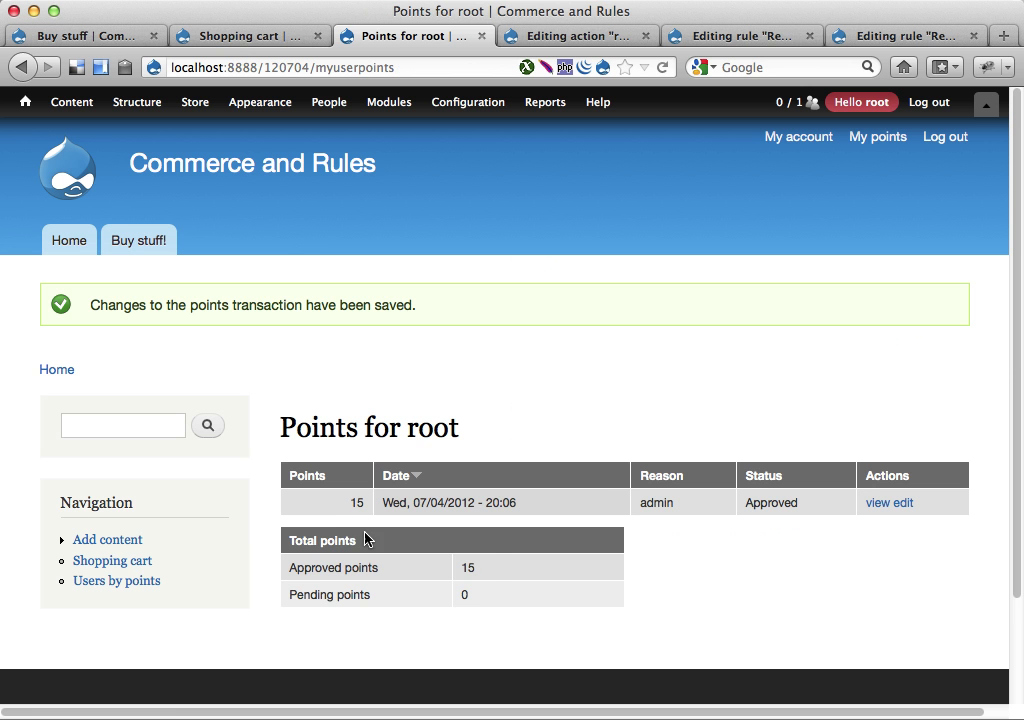
key(ctrl+shift+Tab)
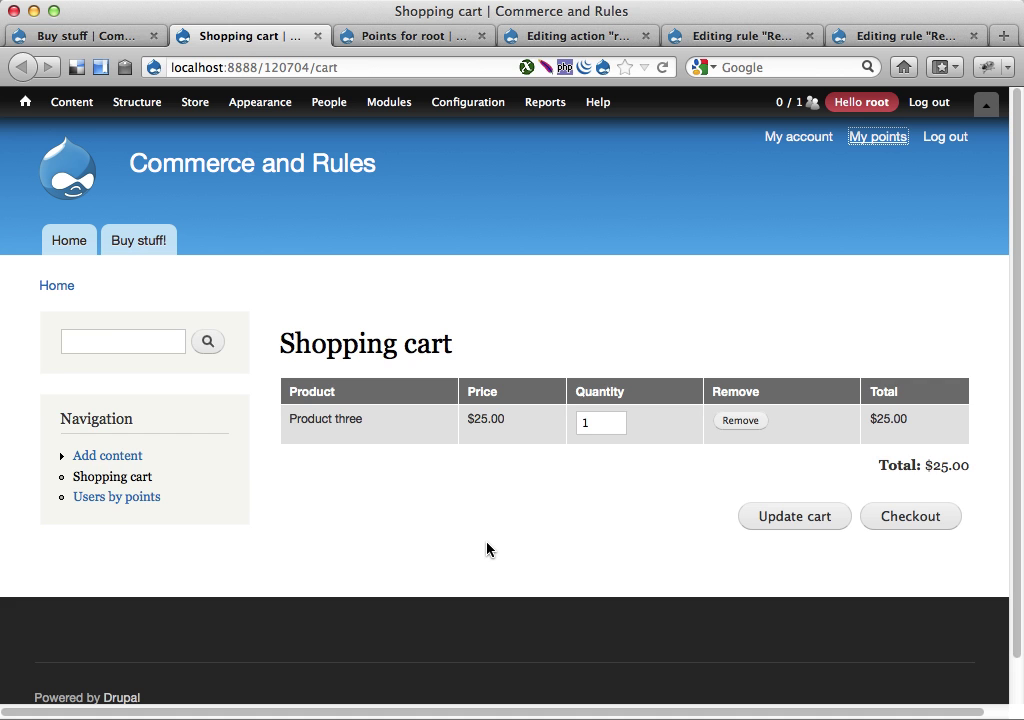
Add First product to the cart and confirm the cart total is now $125.00.
key(ctrl+shift+Tab)
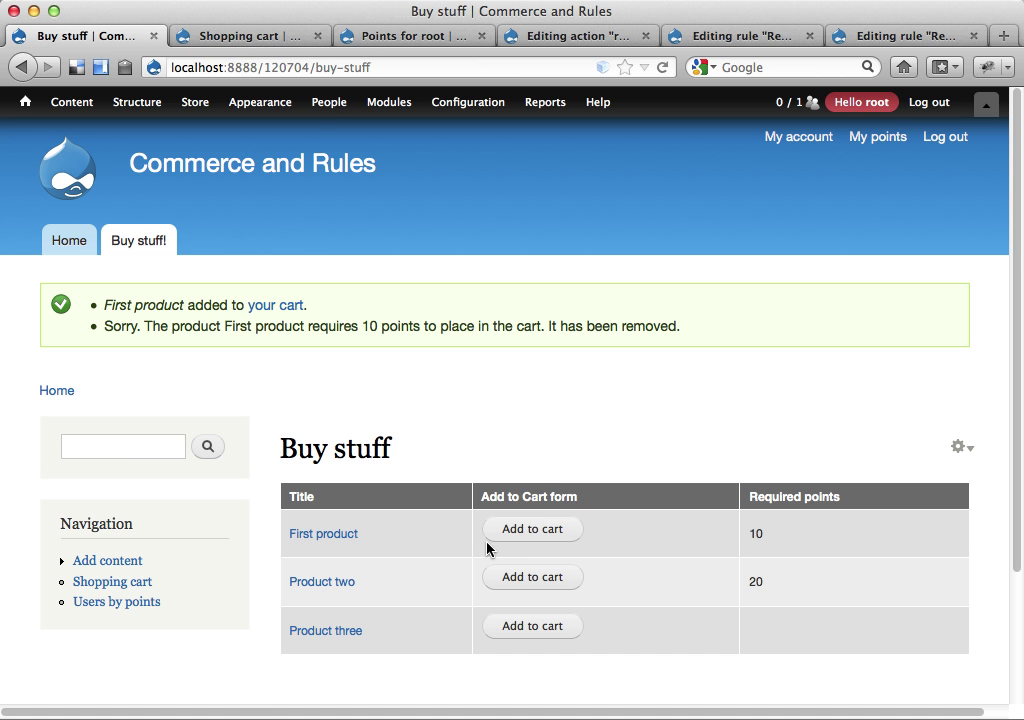
click(543, 538)
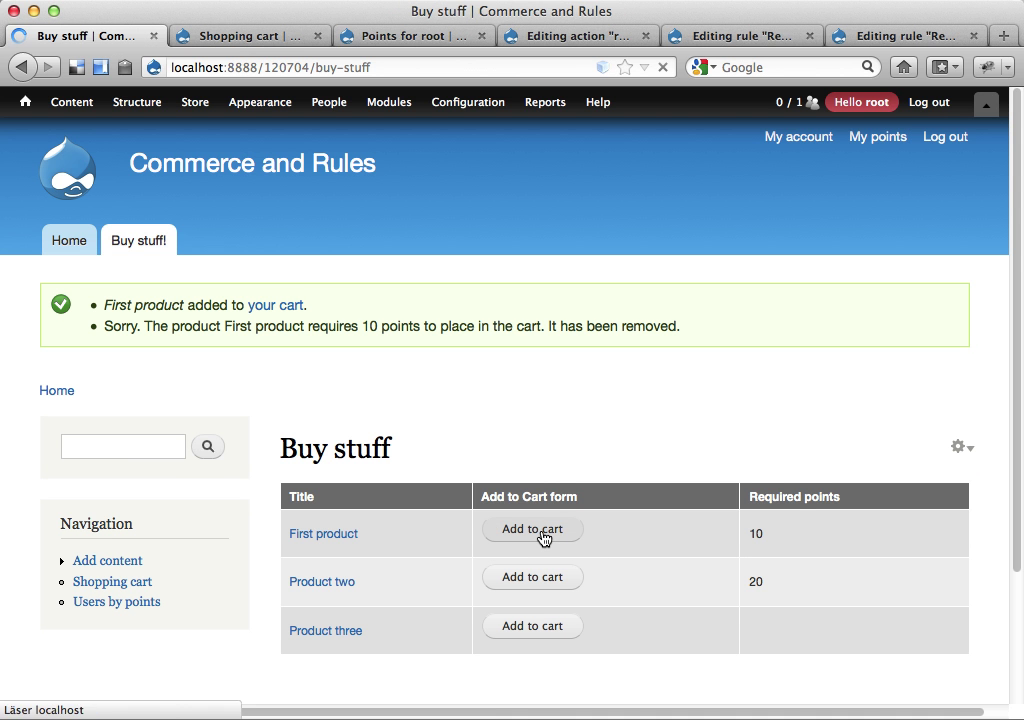
key(ctrl+Tab)
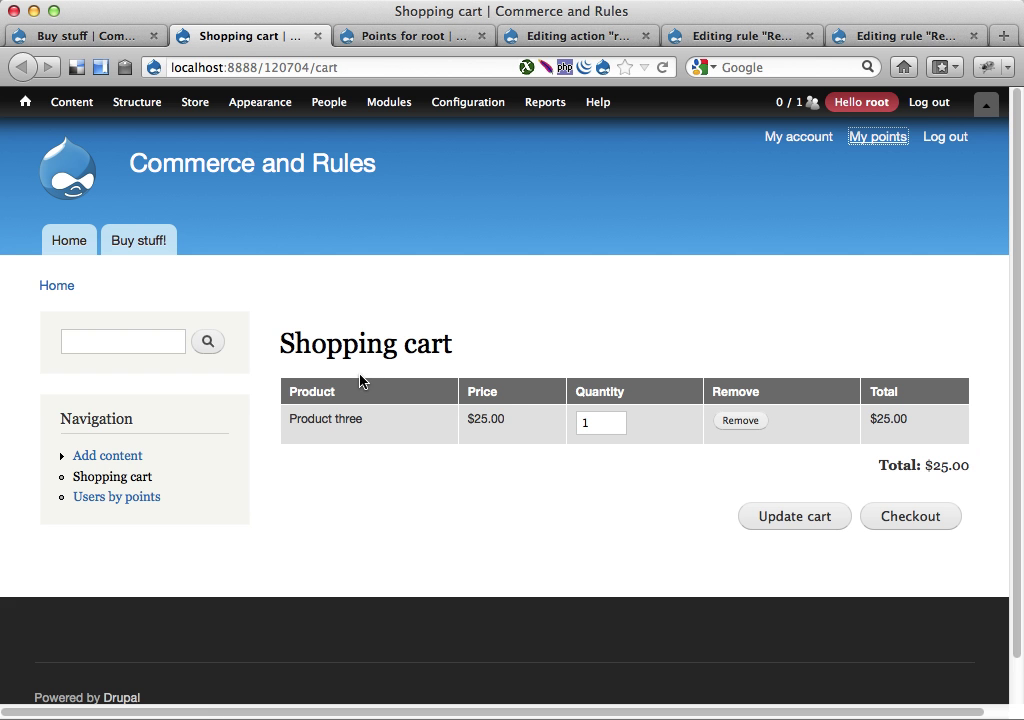
key(super+r)
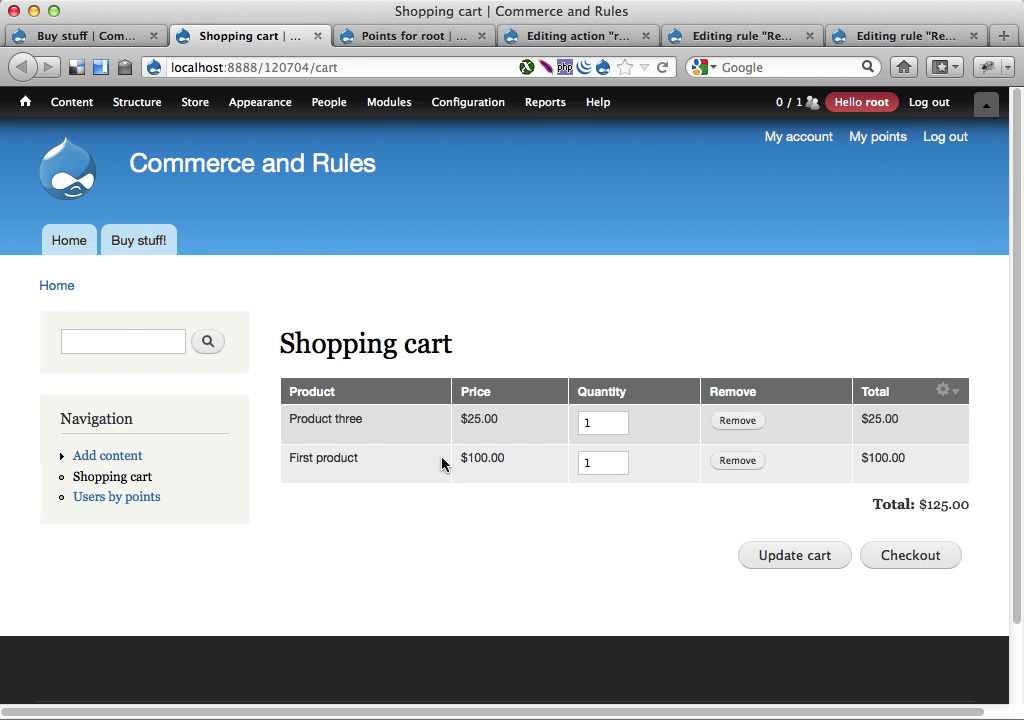
Try adding Product two, which is refused for needing 20 points, and recheck the cart.
key(ctrl+shift+Tab)
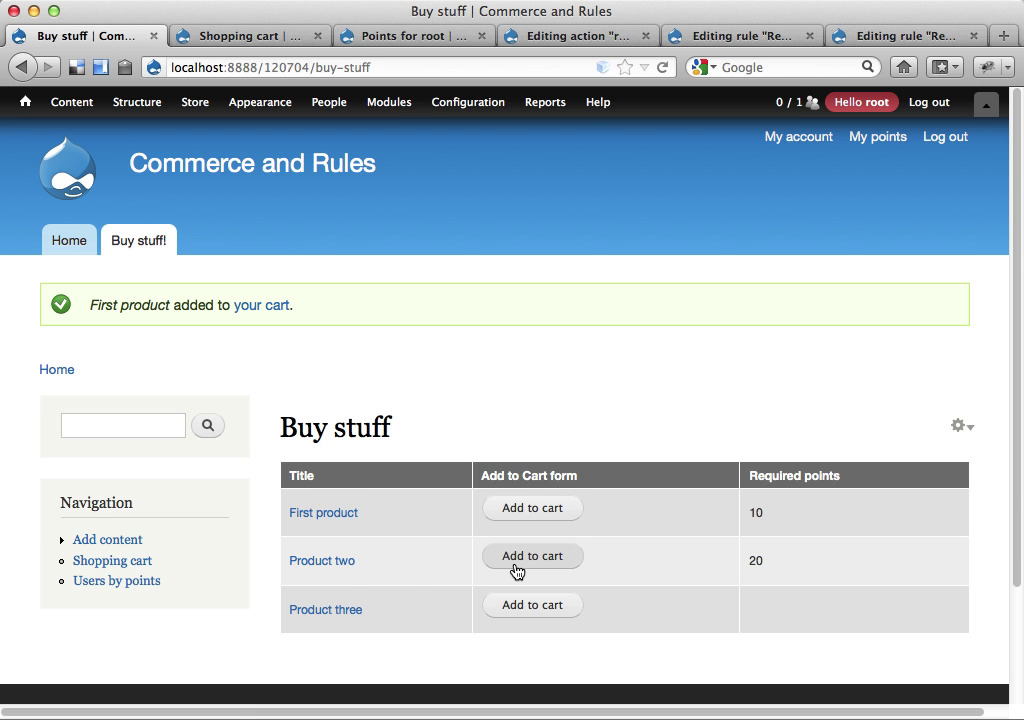
click(516, 566)
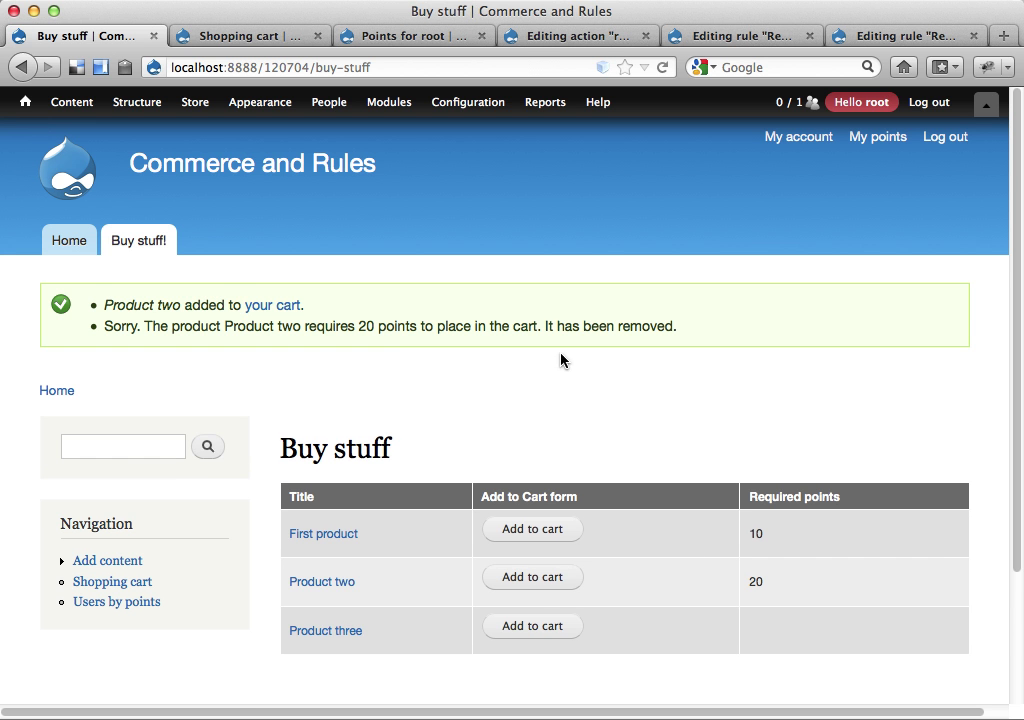
key(ctrl+Tab)
key(super+r)
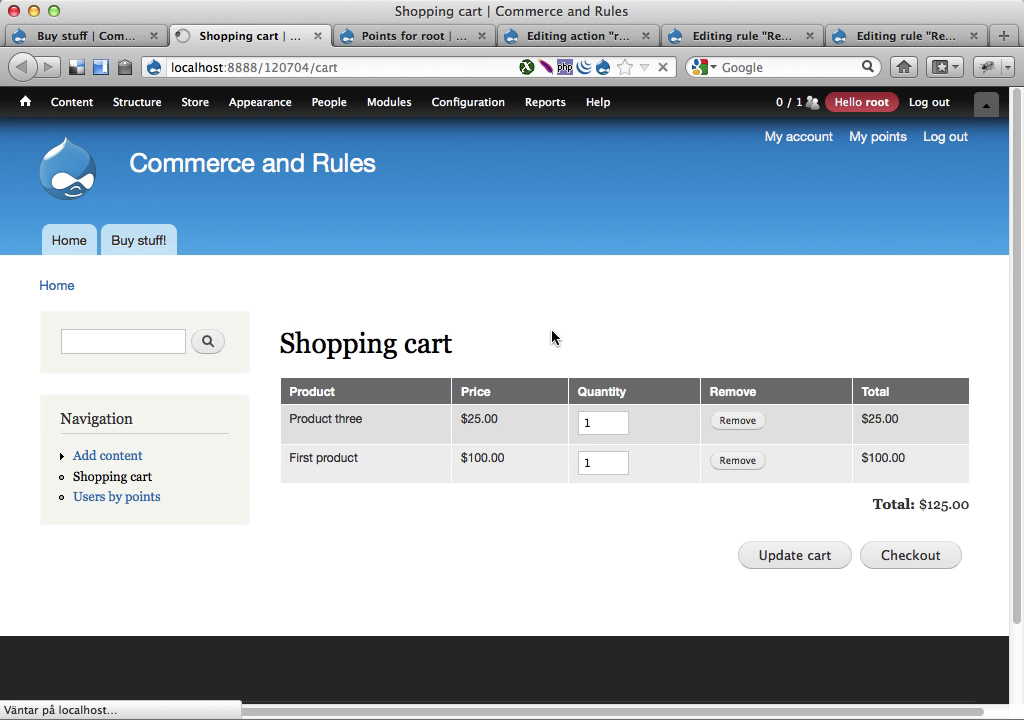
key(ctrl+shift+Tab)
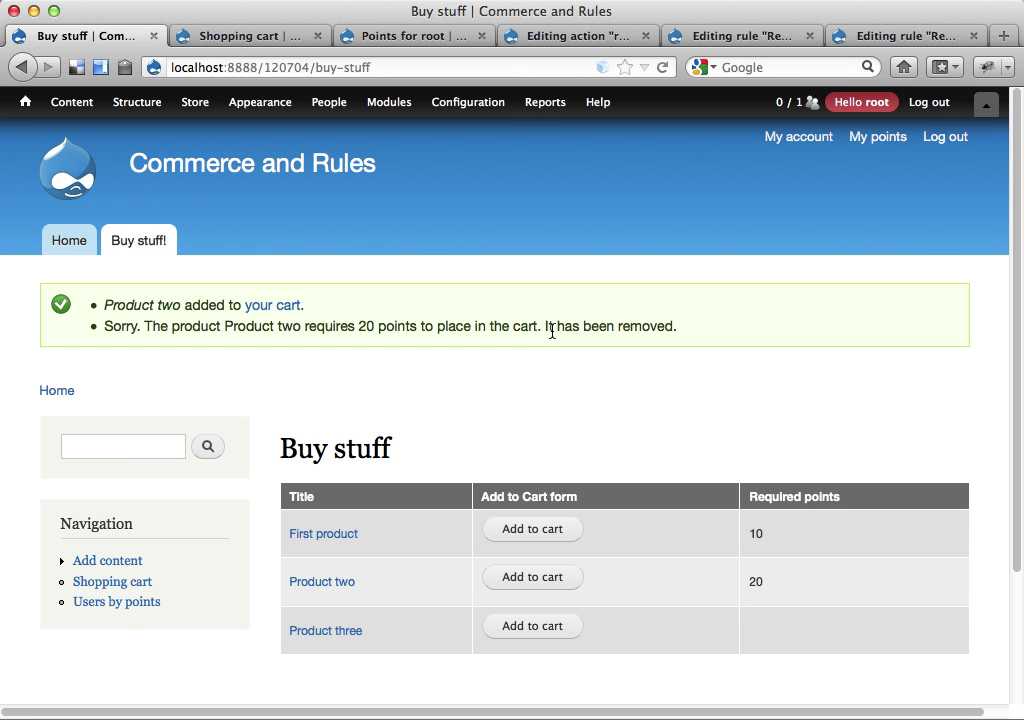